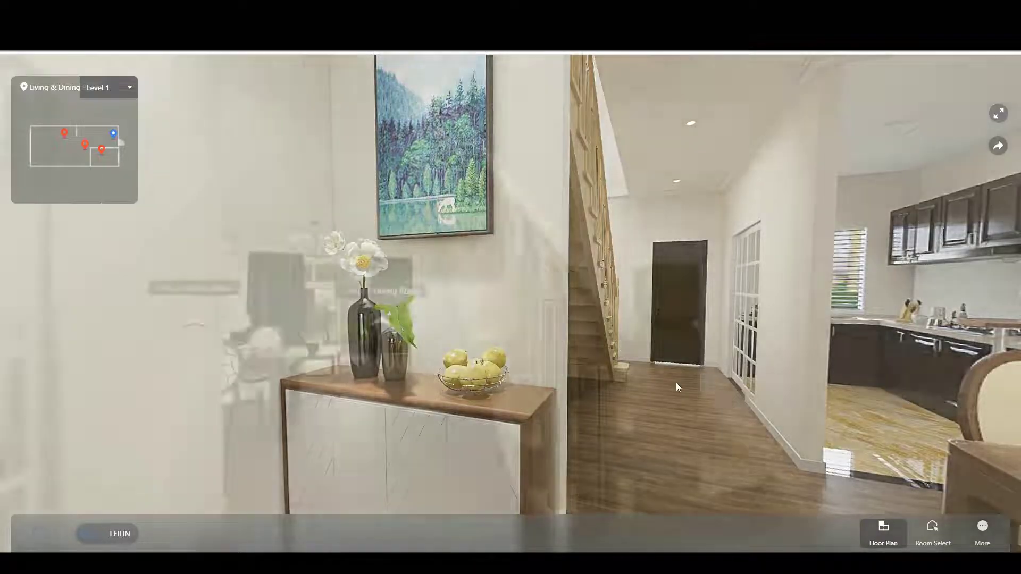
Preview the 720 tour from viewpoints beside the stairs, then open its floor list.
{"action": "left_click", "coordinate": [676, 382]}
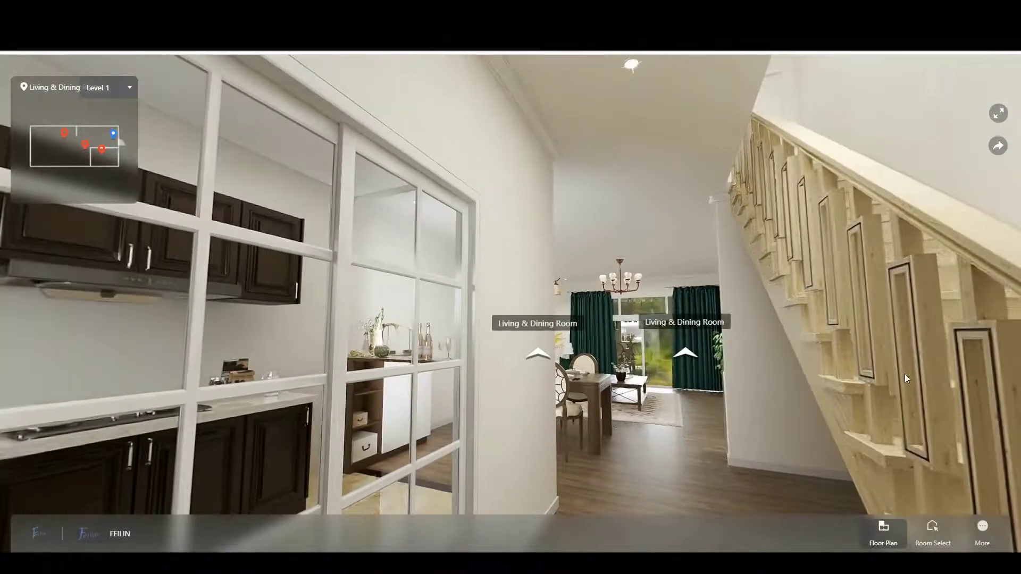
{"action": "left_click", "coordinate": [906, 378]}
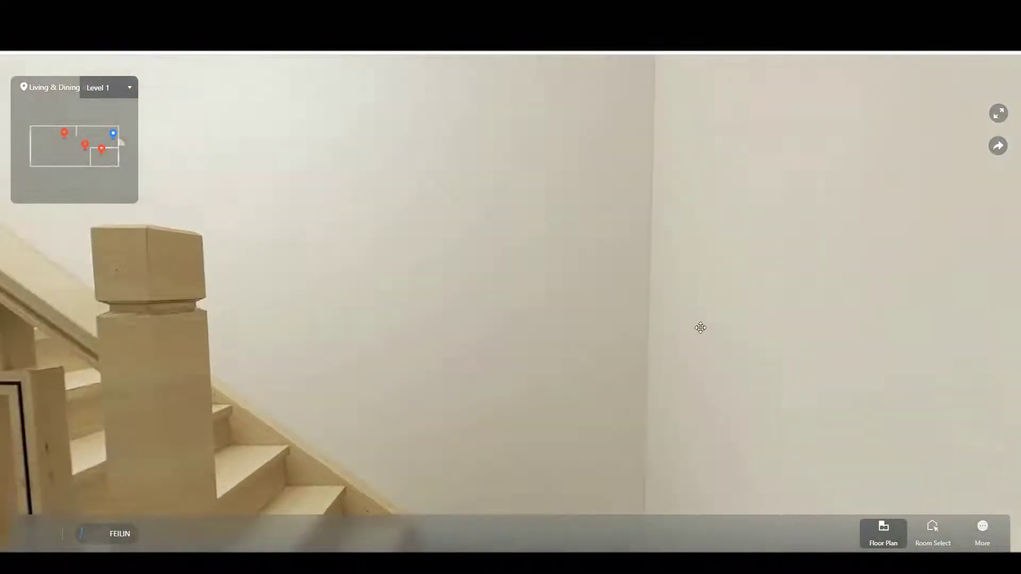
{"action": "mouse_move", "coordinate": [701, 328]}
{"action": "left_mouse_down"}
{"action": "mouse_move", "coordinate": [667, 288]}
{"action": "mouse_move", "coordinate": [676, 298]}
{"action": "left_mouse_up"}
{"action": "left_click", "coordinate": [130, 87]}
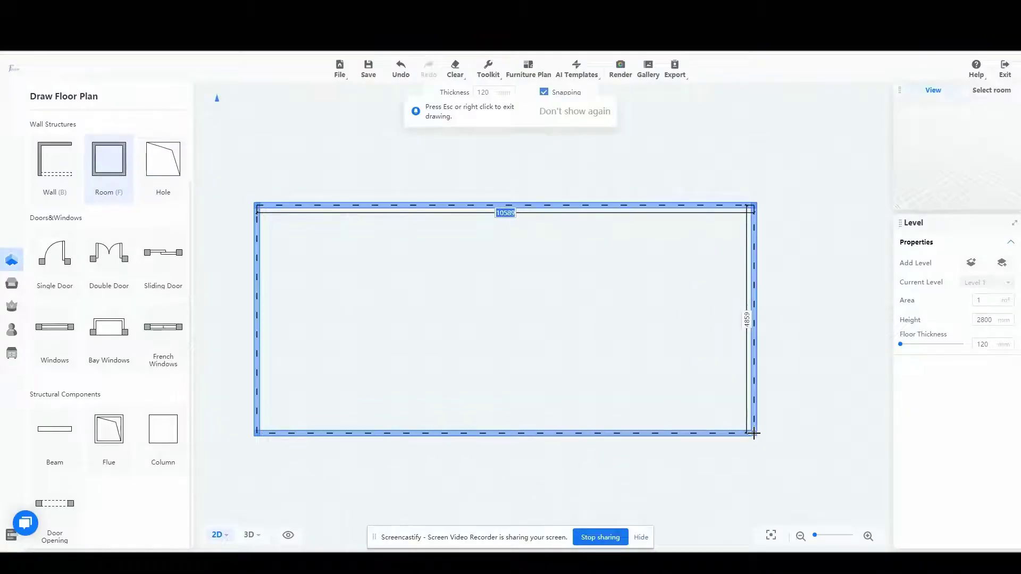
Stretch the room outline, then add a short partition wall off the top wall at 4920 mm.
{"action": "left_click_drag", "start_coordinate": [724, 421], "coordinate": [754, 447]}
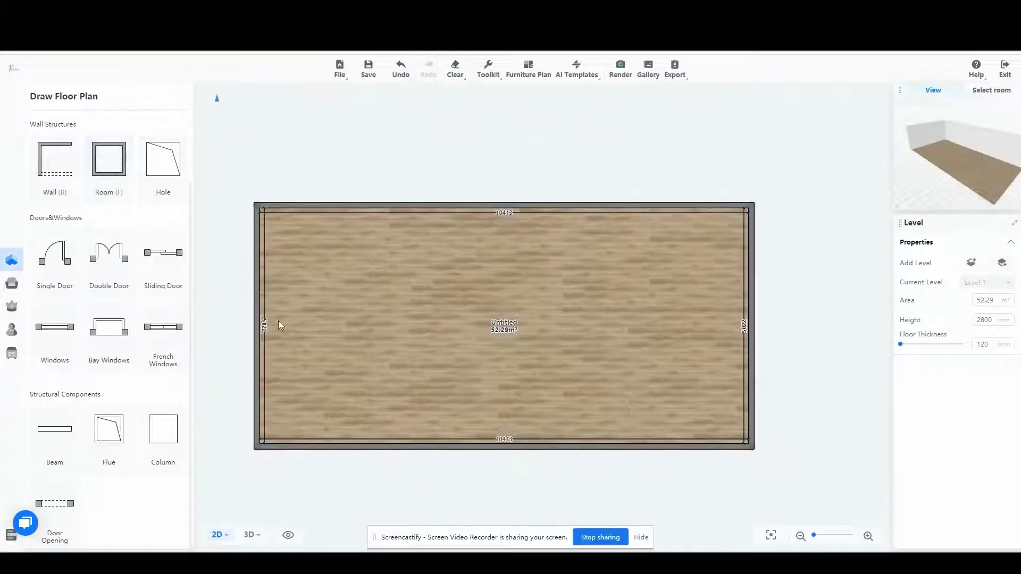
{"action": "left_click", "coordinate": [53, 164]}
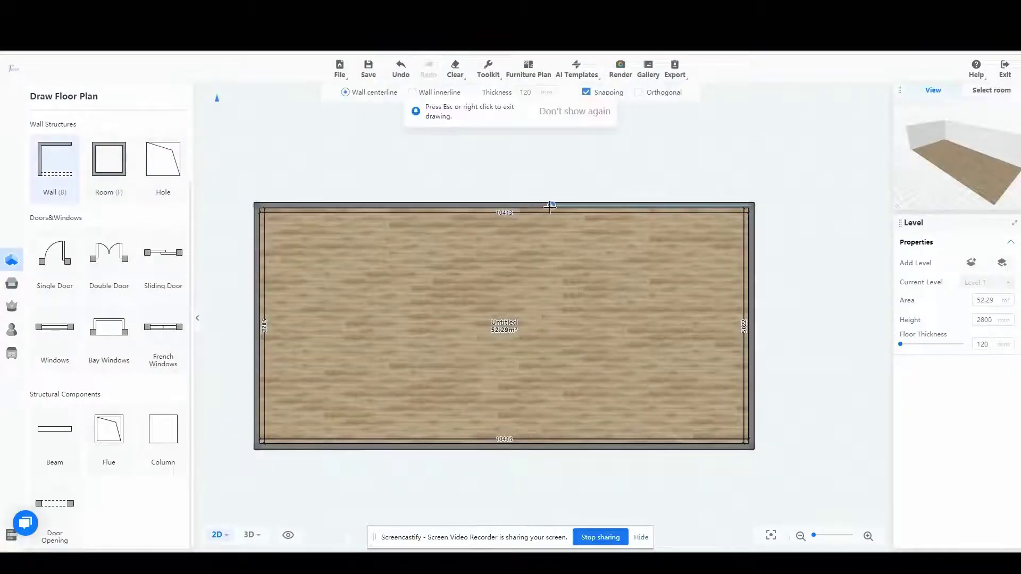
{"action": "left_click", "coordinate": [547, 268]}
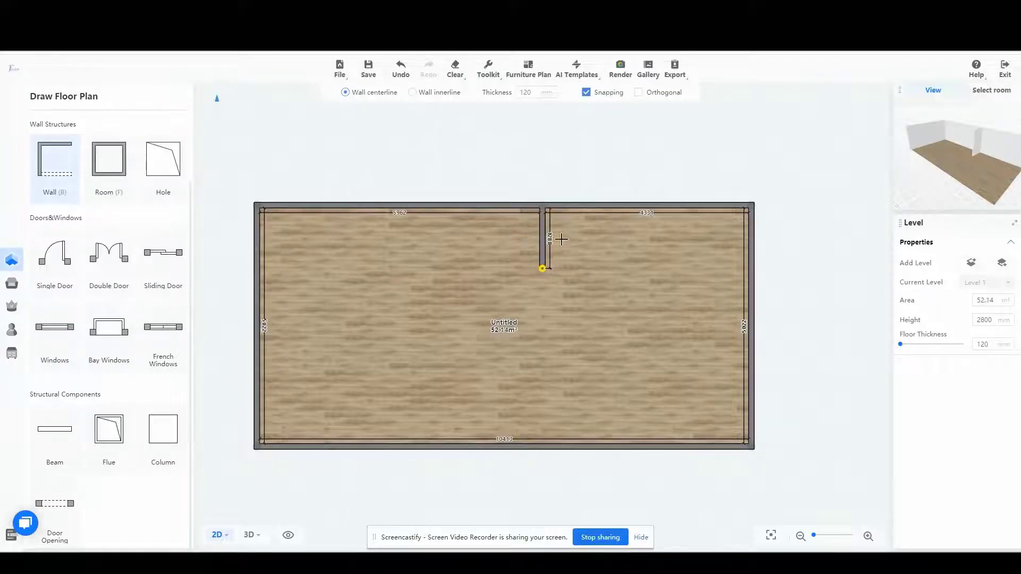
{"action": "key", "text": "Escape"}
{"action": "left_click", "coordinate": [544, 239]}
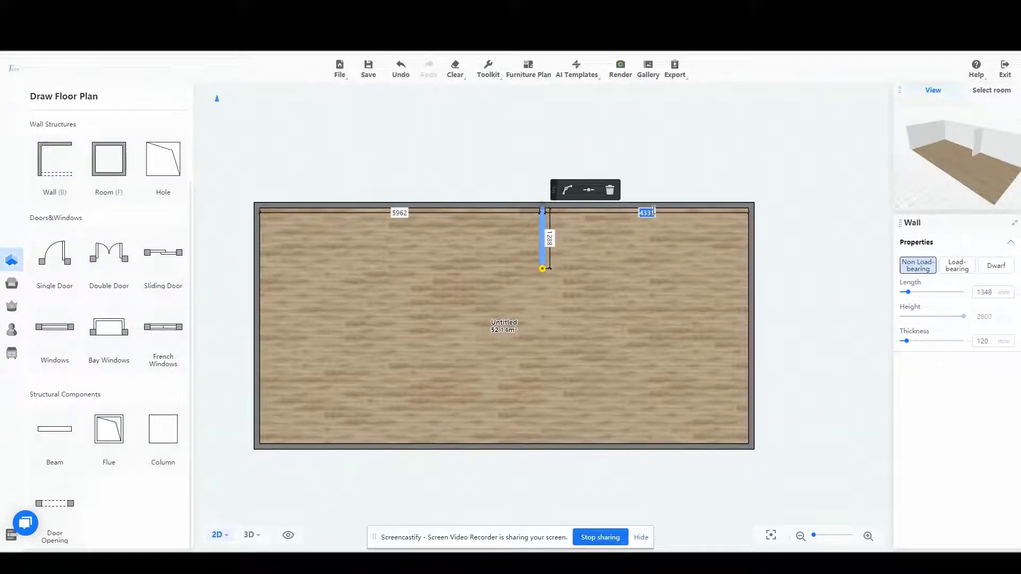
{"action": "left_click", "coordinate": [648, 210]}
{"action": "type", "text": "493"}
{"action": "key", "text": "Return"}
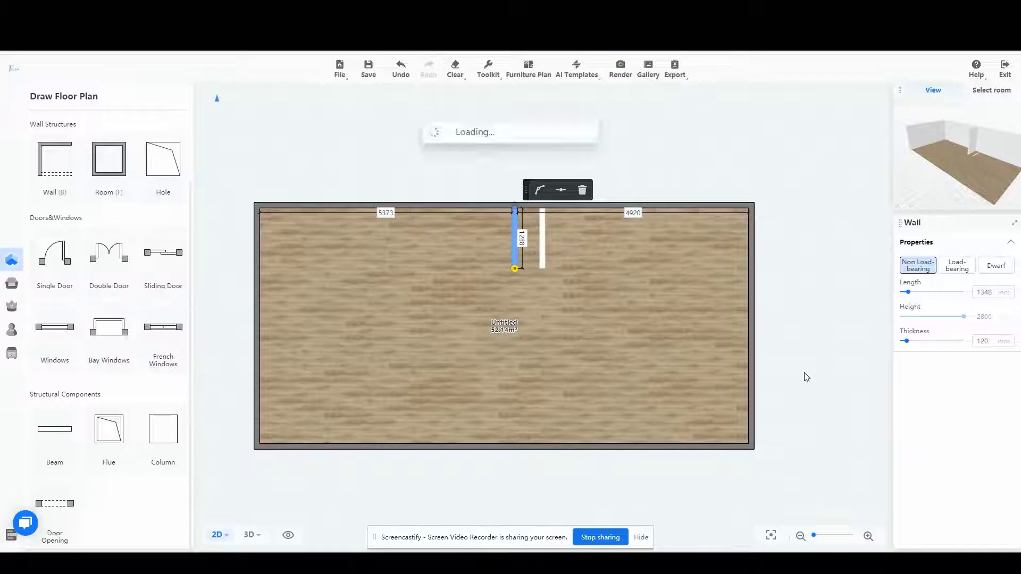
{"action": "left_click", "coordinate": [805, 377]}
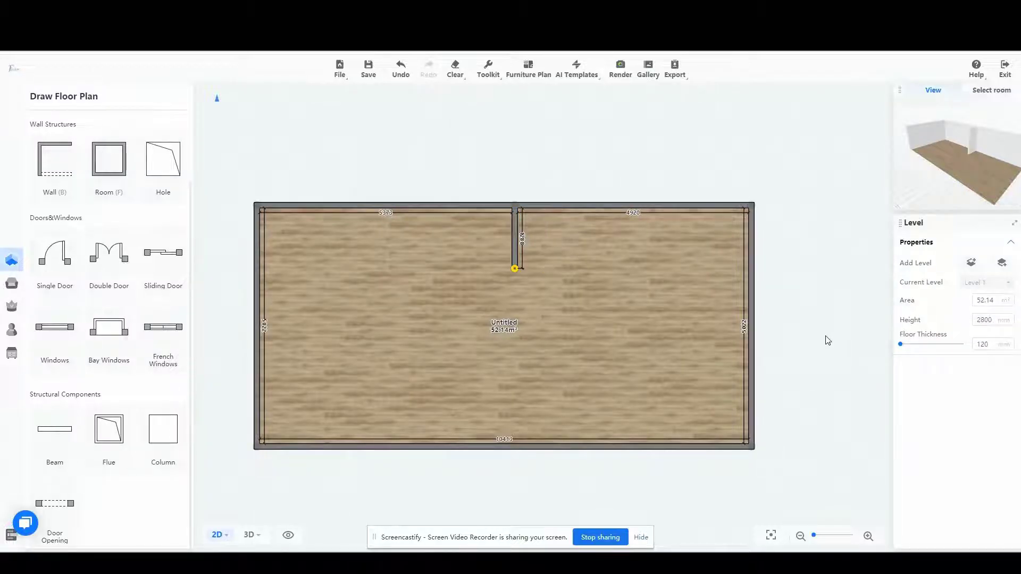
Create Level 2, cut a 6.34 m² floor hole beside the partition wall, then delete that wall.
{"action": "left_click", "coordinate": [973, 265]}
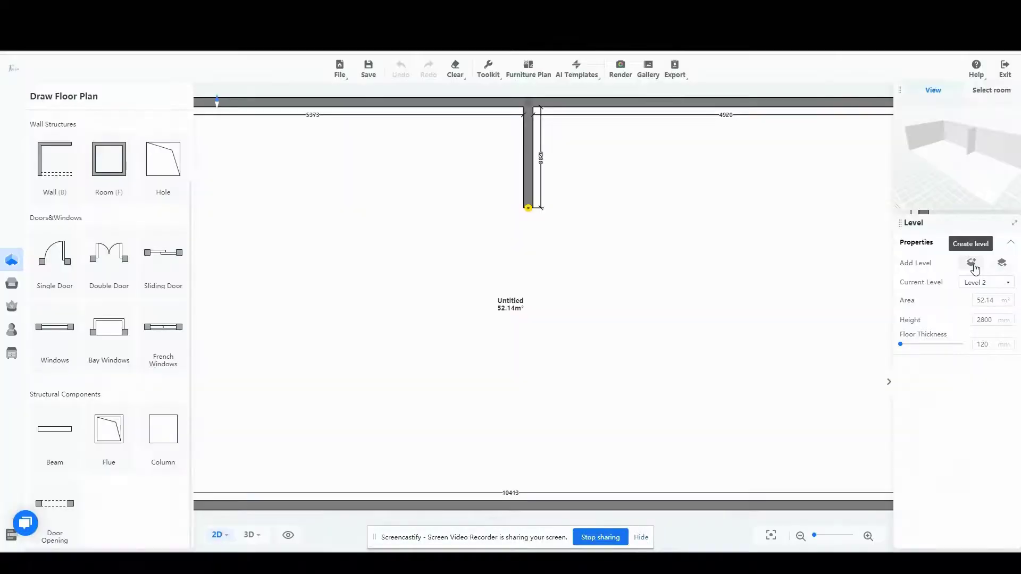
{"action": "scroll", "coordinate": [738, 288], "scroll_direction": "down", "scroll_amount": 3}
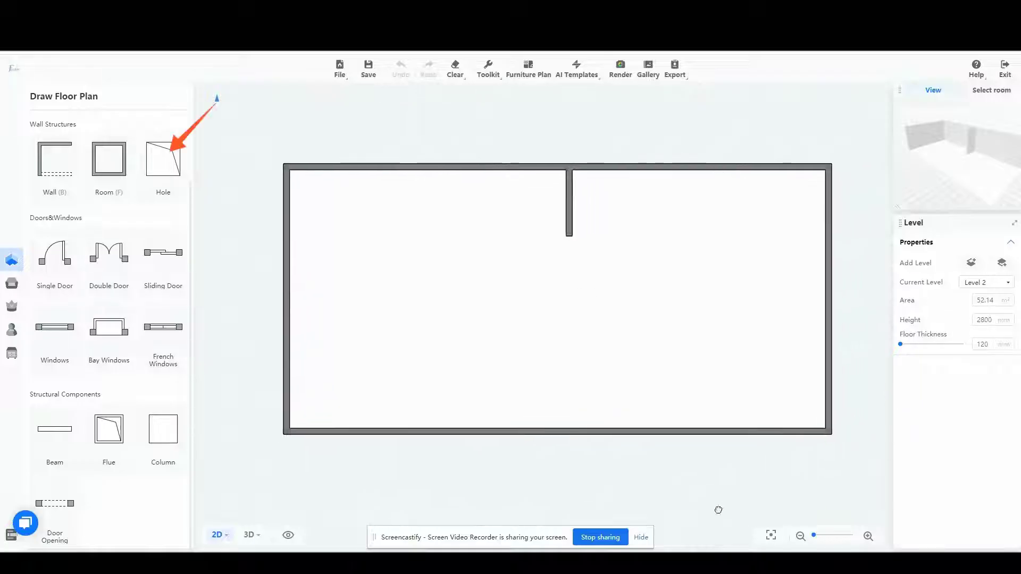
{"action": "scroll", "coordinate": [566, 178], "scroll_direction": "up", "scroll_amount": 5}
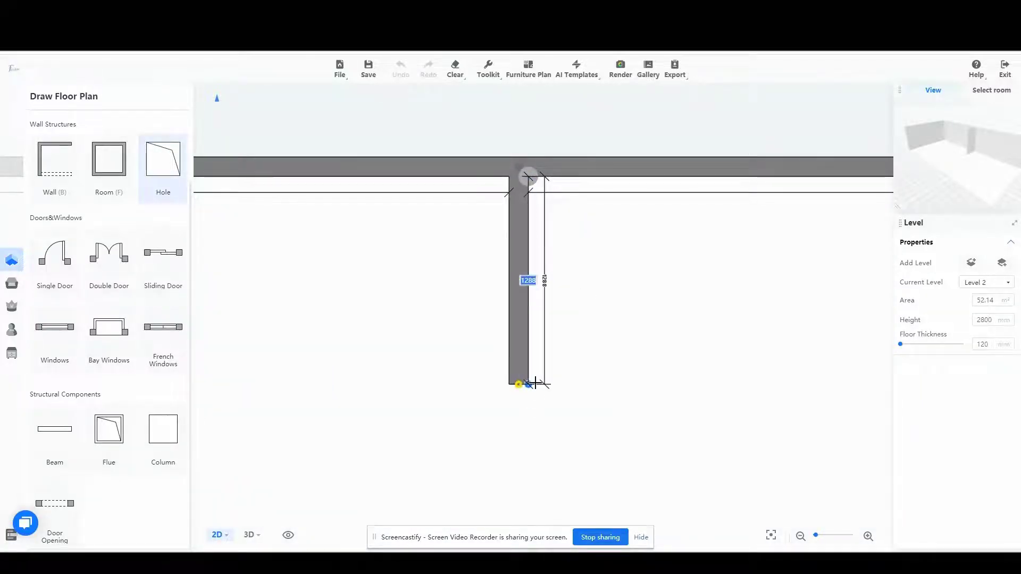
{"action": "scroll", "coordinate": [543, 375], "scroll_direction": "down", "scroll_amount": 4}
{"action": "scroll", "coordinate": [558, 359], "scroll_direction": "down", "scroll_amount": 2}
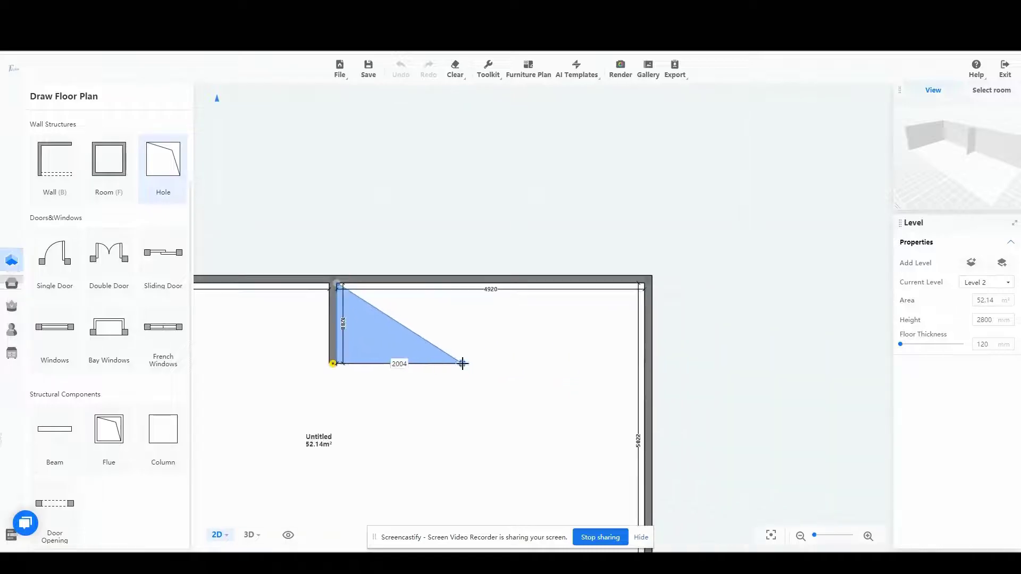
{"action": "left_click", "coordinate": [643, 364]}
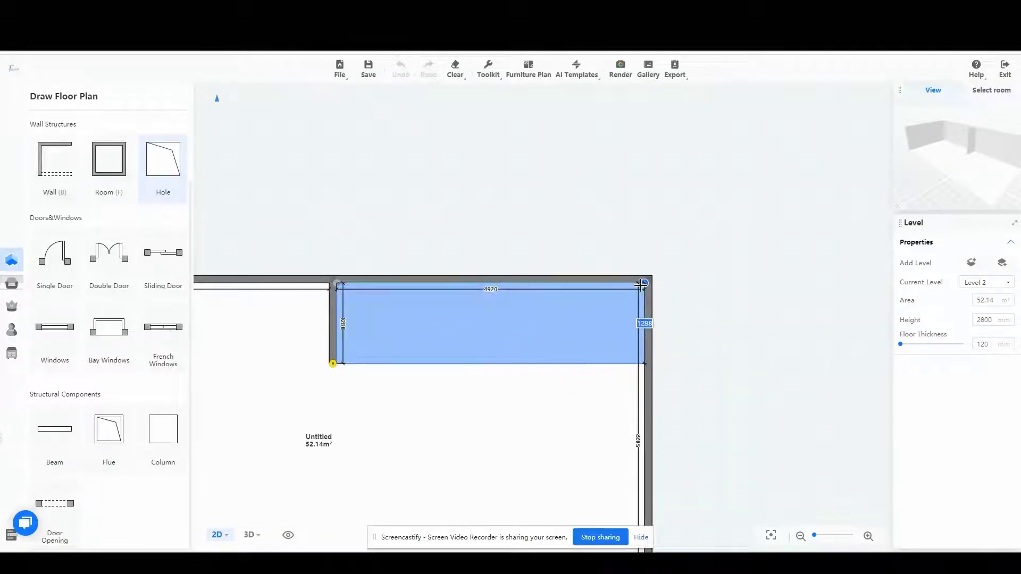
{"action": "left_click", "coordinate": [642, 285]}
{"action": "left_click", "coordinate": [337, 285]}
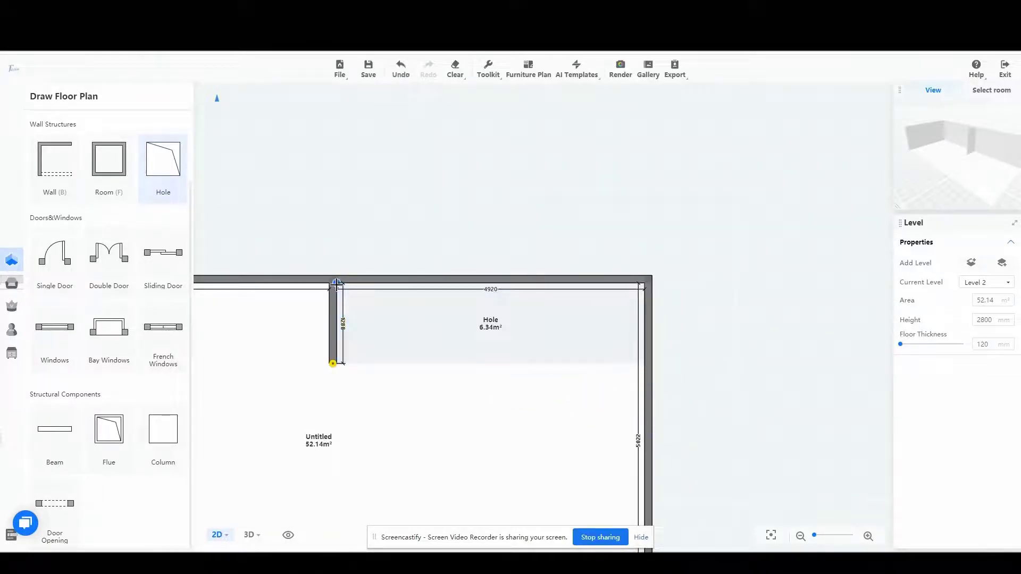
{"action": "scroll", "coordinate": [786, 358], "scroll_direction": "down", "scroll_amount": 2}
{"action": "scroll", "coordinate": [794, 329], "scroll_direction": "up", "scroll_amount": 3}
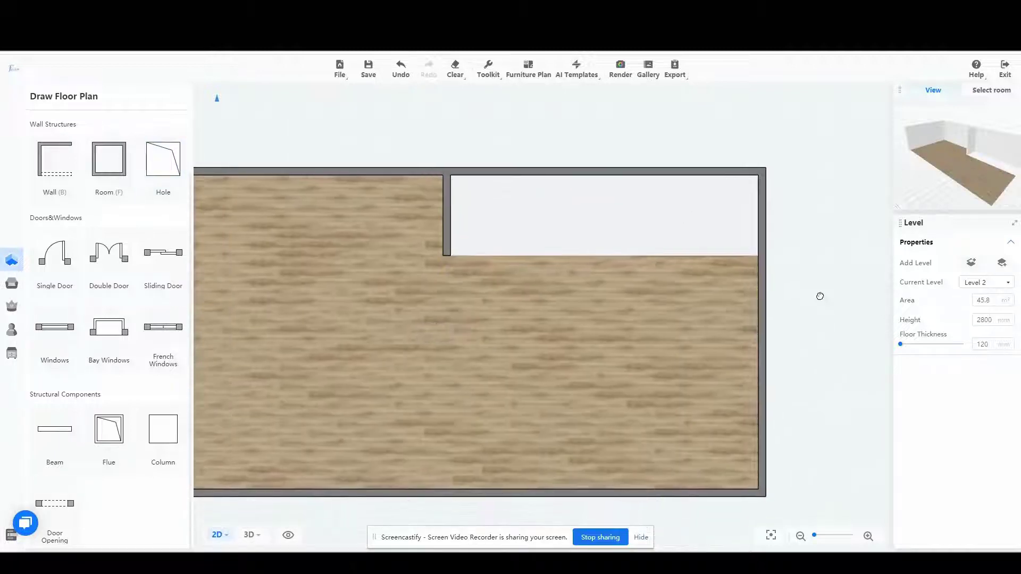
{"action": "left_click", "coordinate": [452, 215]}
{"action": "left_click", "coordinate": [523, 165]}
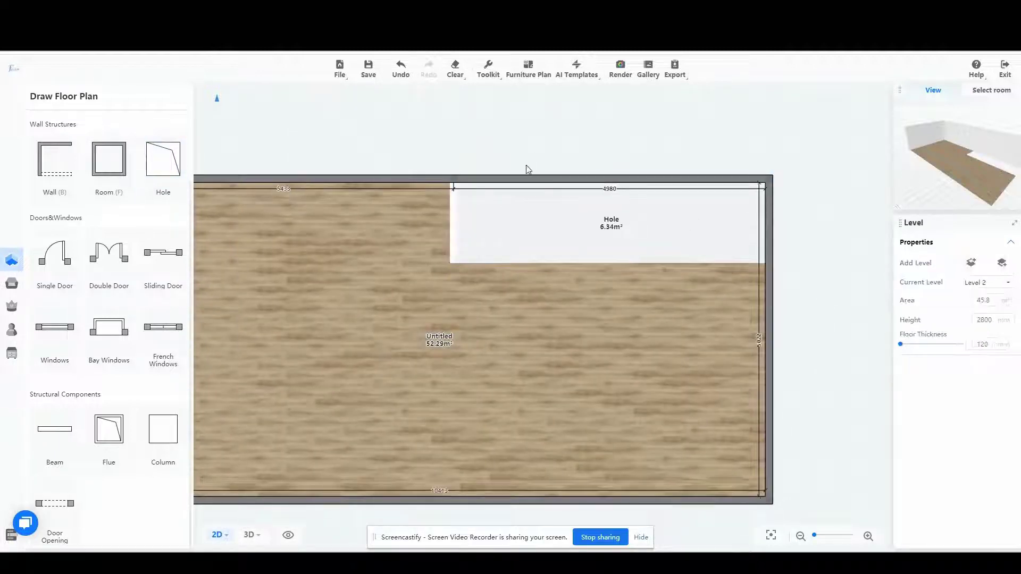
Inspect the floor opening in 3D, switch to Level 1, and return to the 2D plan.
{"action": "left_click", "coordinate": [249, 535]}
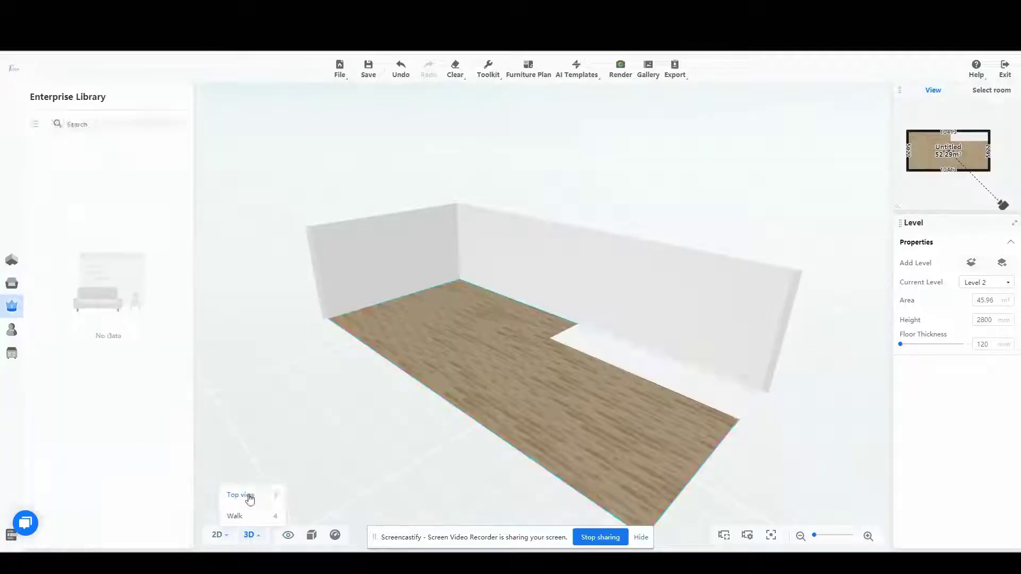
{"action": "mouse_move", "coordinate": [359, 406]}
{"action": "left_mouse_down"}
{"action": "mouse_move", "coordinate": [455, 375]}
{"action": "mouse_move", "coordinate": [493, 417]}
{"action": "mouse_move", "coordinate": [432, 403]}
{"action": "left_mouse_up"}
{"action": "left_click", "coordinate": [986, 284]}
{"action": "left_click", "coordinate": [958, 327]}
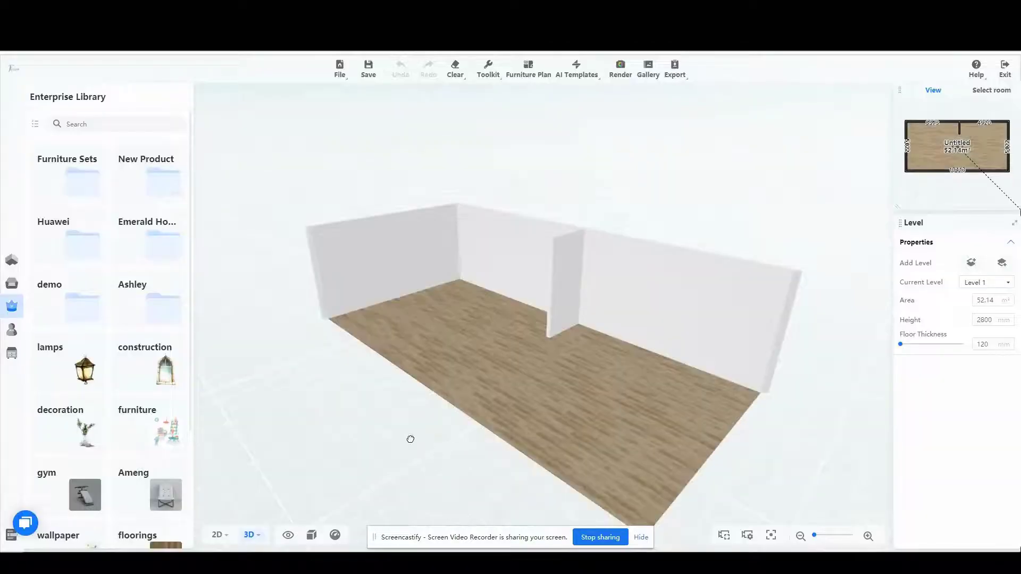
{"action": "mouse_move", "coordinate": [410, 439]}
{"action": "left_mouse_down"}
{"action": "mouse_move", "coordinate": [463, 335]}
{"action": "mouse_move", "coordinate": [542, 455]}
{"action": "left_mouse_up"}
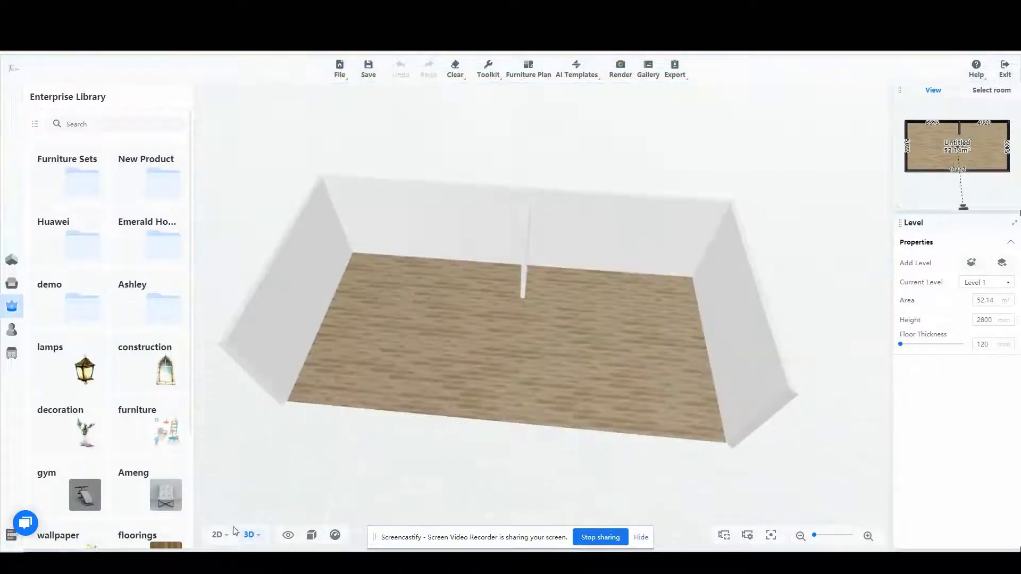
{"action": "left_click", "coordinate": [217, 534]}
{"action": "scroll", "coordinate": [503, 397], "scroll_direction": "down", "scroll_amount": 3}
{"action": "scroll", "coordinate": [686, 383], "scroll_direction": "down", "scroll_amount": 1}
Draw a 7.45 m² room bottom-right, with a sliding door and a right-wall entry door.
{"action": "key", "text": "f"}
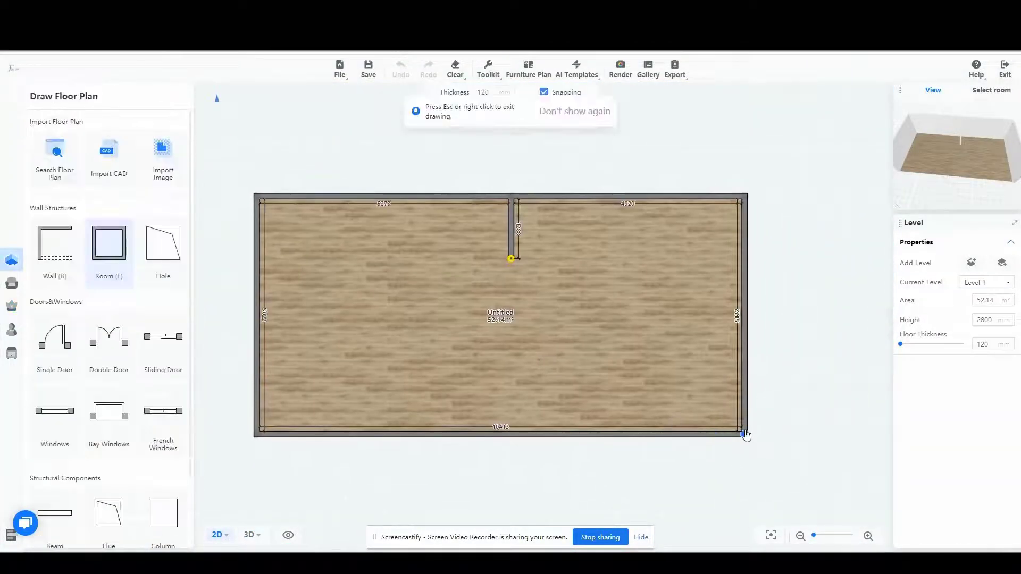
{"action": "left_click_drag", "start_coordinate": [743, 434], "coordinate": [584, 331]}
{"action": "left_click", "coordinate": [584, 332]}
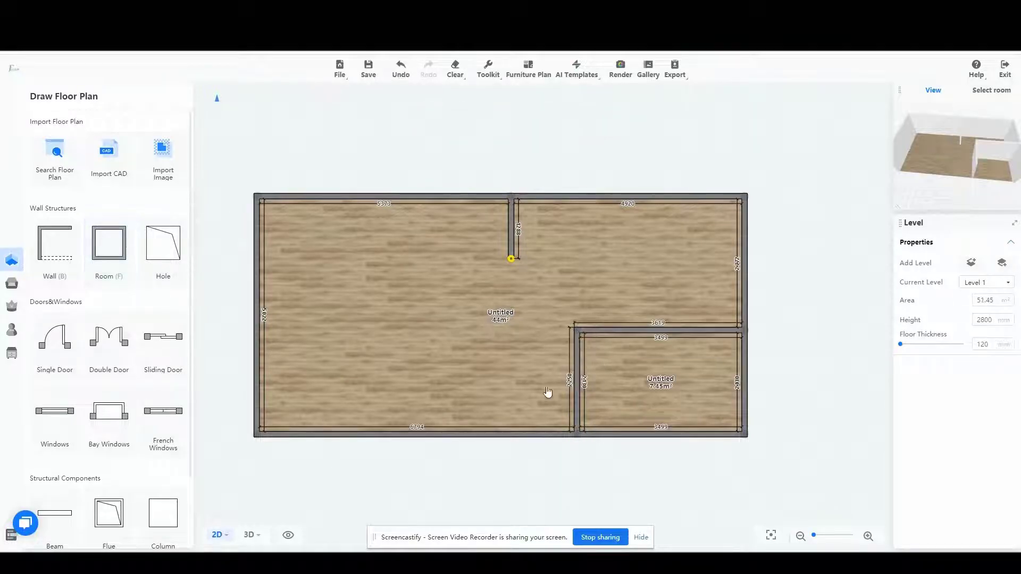
{"action": "left_click", "coordinate": [676, 341]}
{"action": "left_click", "coordinate": [54, 343]}
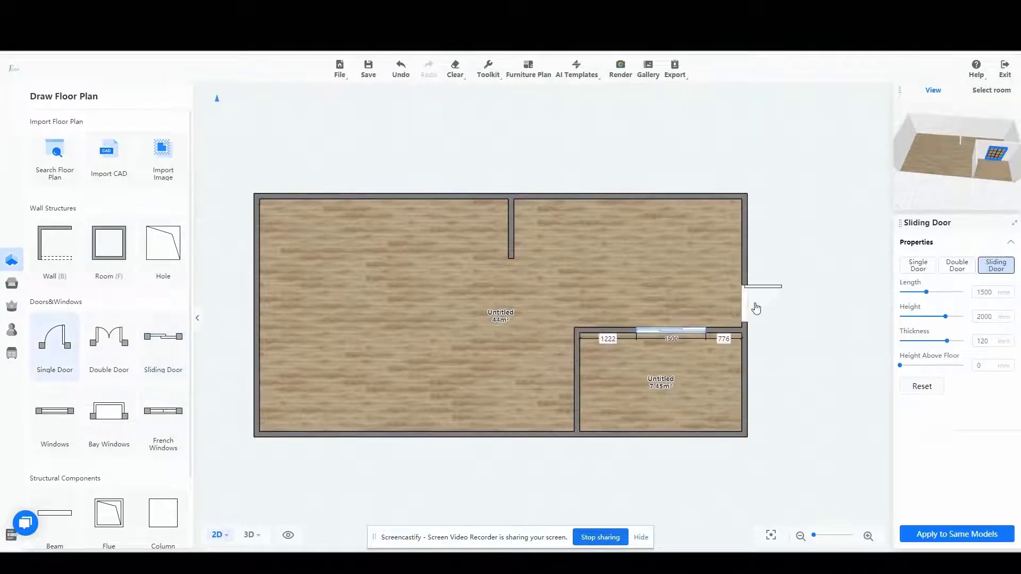
{"action": "left_click", "coordinate": [742, 303]}
Add stretched French windows on the left wall, plus a door opening and a window on the small room.
{"action": "left_click", "coordinate": [163, 417]}
{"action": "left_click", "coordinate": [258, 320]}
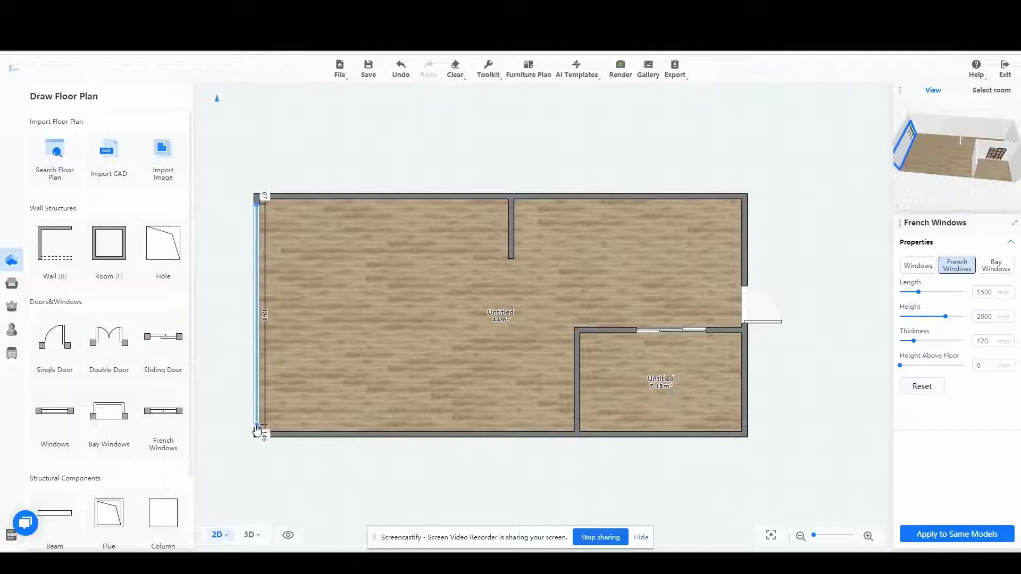
{"action": "left_click_drag", "start_coordinate": [259, 279], "coordinate": [257, 366]}
{"action": "scroll", "coordinate": [112, 479], "scroll_direction": "down", "scroll_amount": 3}
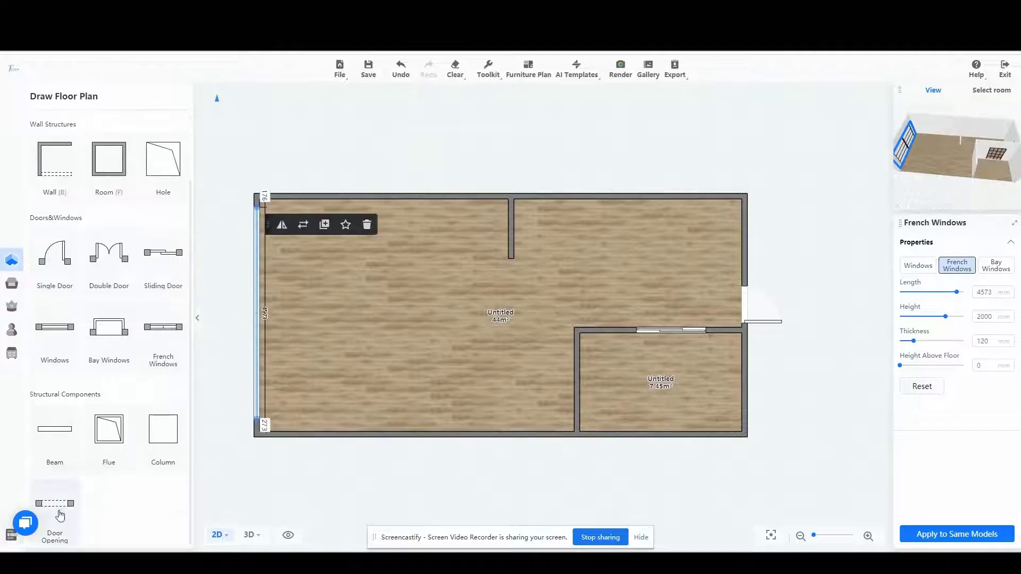
{"action": "left_click", "coordinate": [593, 356]}
{"action": "left_click", "coordinate": [742, 367]}
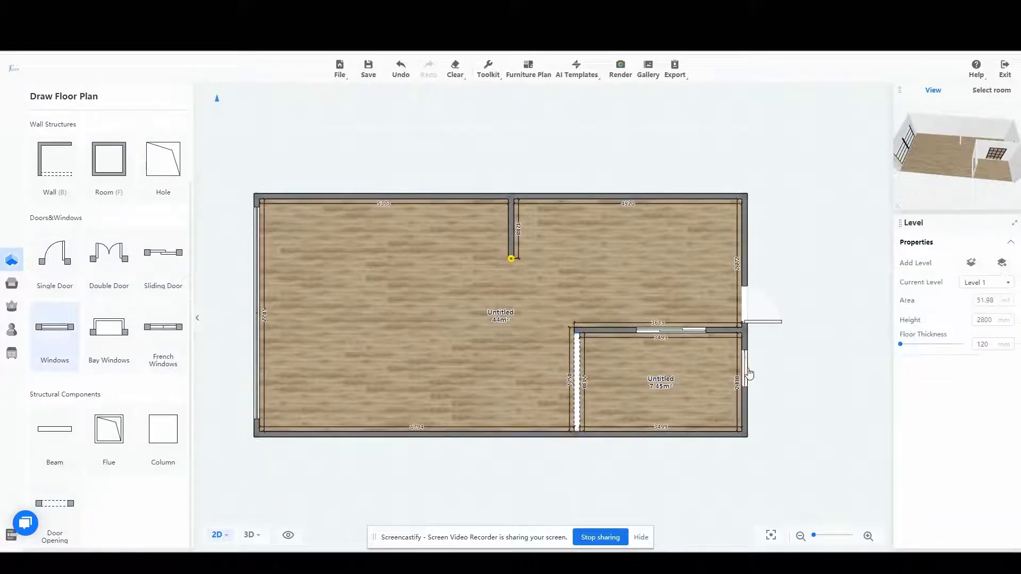
Name the small room Kitchen and the large room Living & Dining Room.
{"action": "left_click", "coordinate": [661, 375]}
{"action": "left_click", "coordinate": [963, 250]}
{"action": "left_click", "coordinate": [908, 342]}
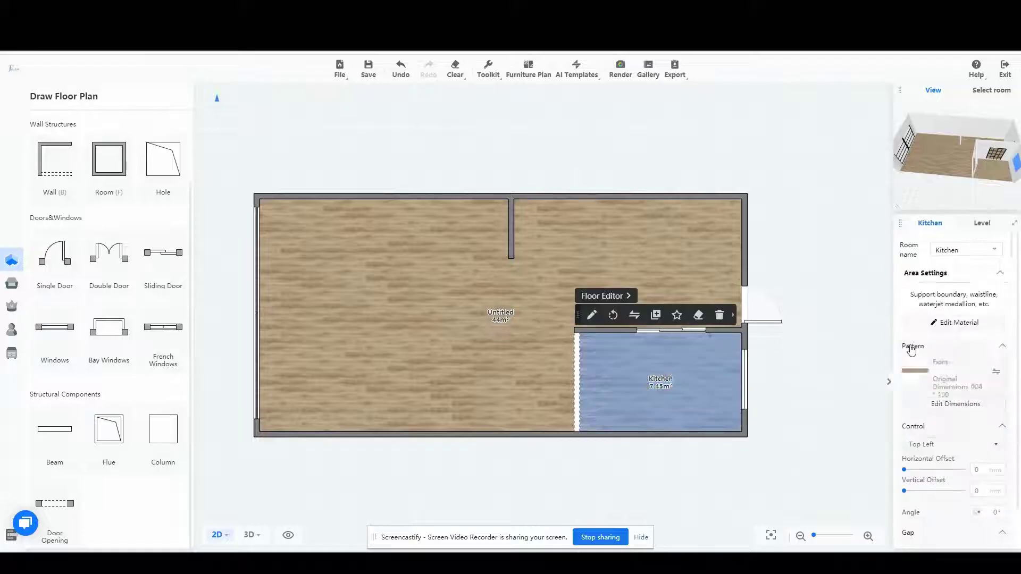
{"action": "left_click", "coordinate": [495, 263]}
{"action": "left_click", "coordinate": [962, 249]}
{"action": "left_click", "coordinate": [931, 385]}
{"action": "left_click", "coordinate": [781, 435]}
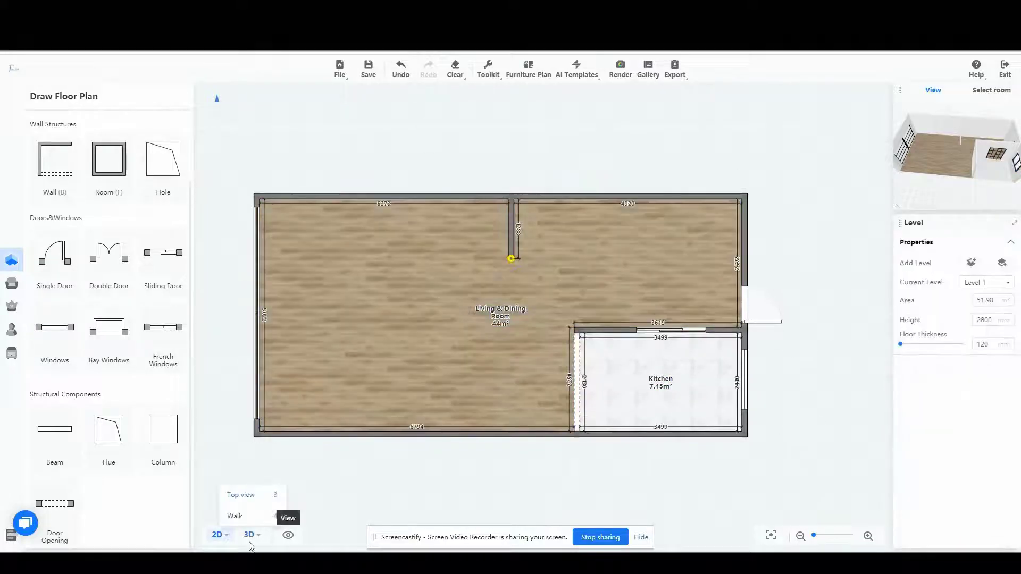
Check the Level 1 doors and windows in 3D, then return to 2D and switch to Level 2.
{"action": "left_click", "coordinate": [248, 534]}
{"action": "left_click_drag", "start_coordinate": [480, 359], "coordinate": [641, 453]}
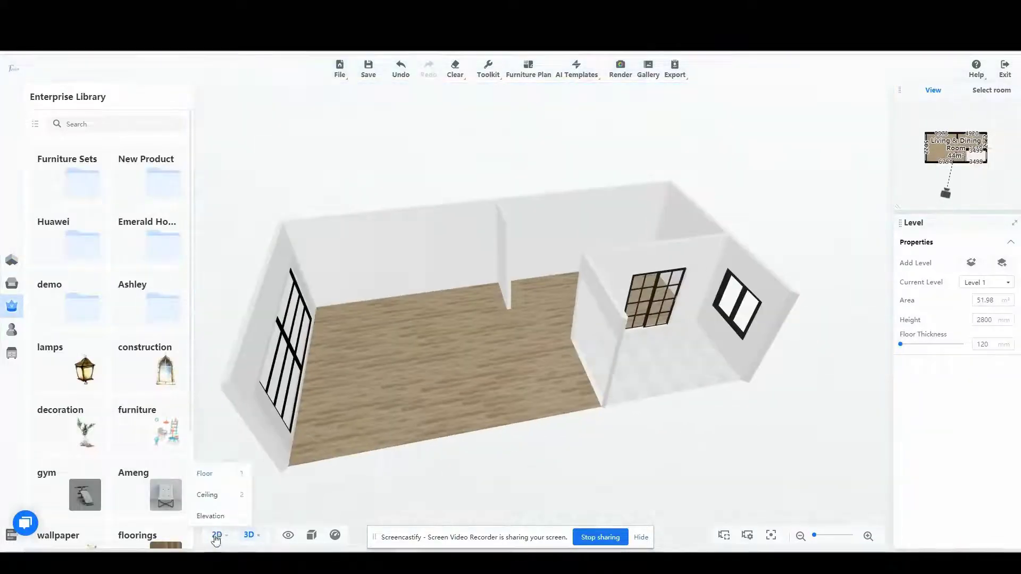
{"action": "left_click", "coordinate": [218, 535]}
{"action": "left_click", "coordinate": [926, 303]}
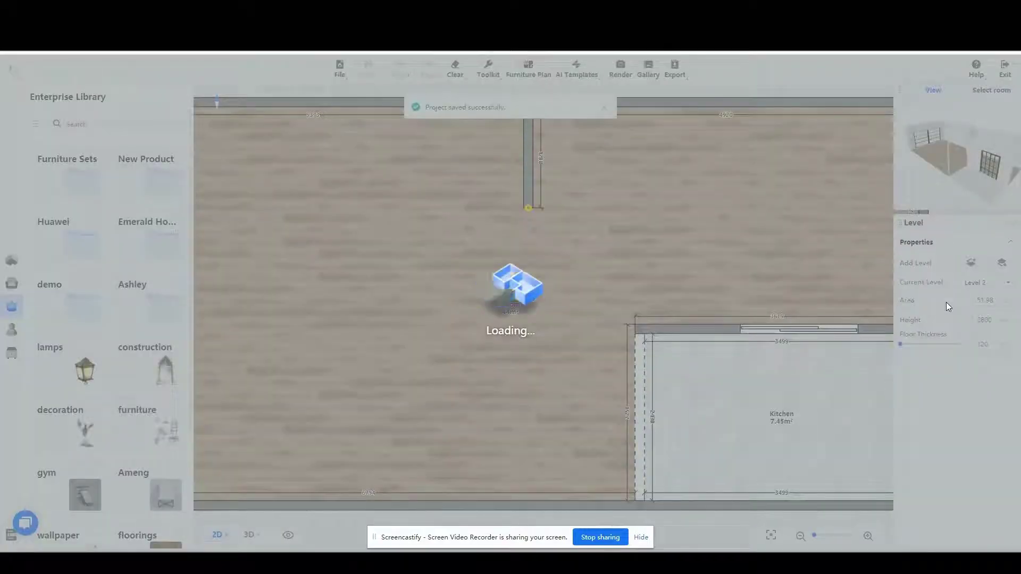
{"action": "scroll", "coordinate": [638, 333], "scroll_direction": "down", "scroll_amount": 5}
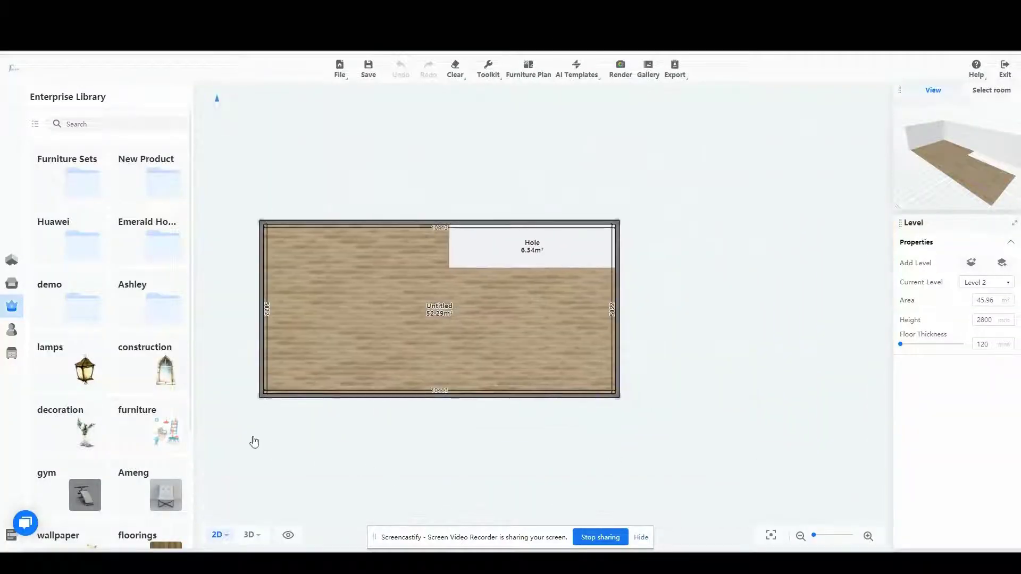
Place and lengthen French windows on the left wall, then delete them.
{"action": "left_click", "coordinate": [11, 260]}
{"action": "left_click", "coordinate": [263, 269]}
{"action": "left_click_drag", "start_coordinate": [263, 299], "coordinate": [264, 343]}
{"action": "key", "text": "Delete"}
Draw a top-left room and a lower-right room, then split the lower-right area with a wall.
{"action": "key", "text": "f"}
{"action": "left_click_drag", "start_coordinate": [266, 228], "coordinate": [411, 400]}
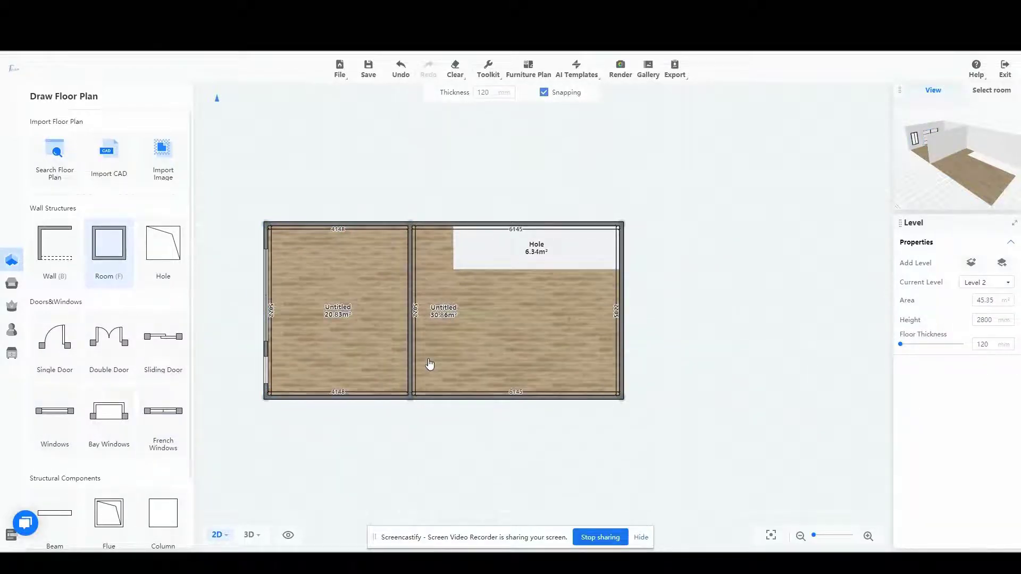
{"action": "left_click_drag", "start_coordinate": [411, 310], "coordinate": [621, 400]}
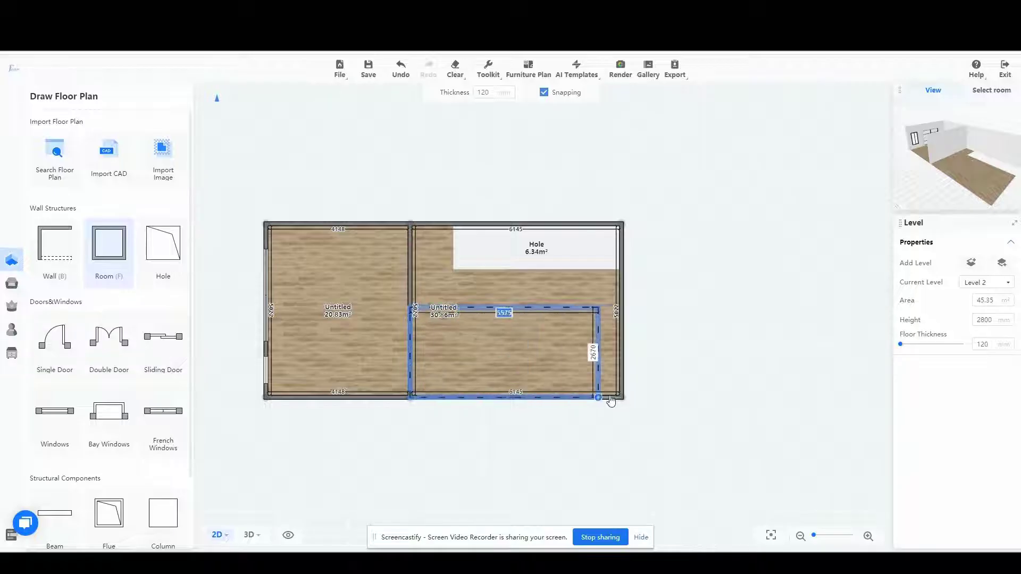
{"action": "key", "text": "b"}
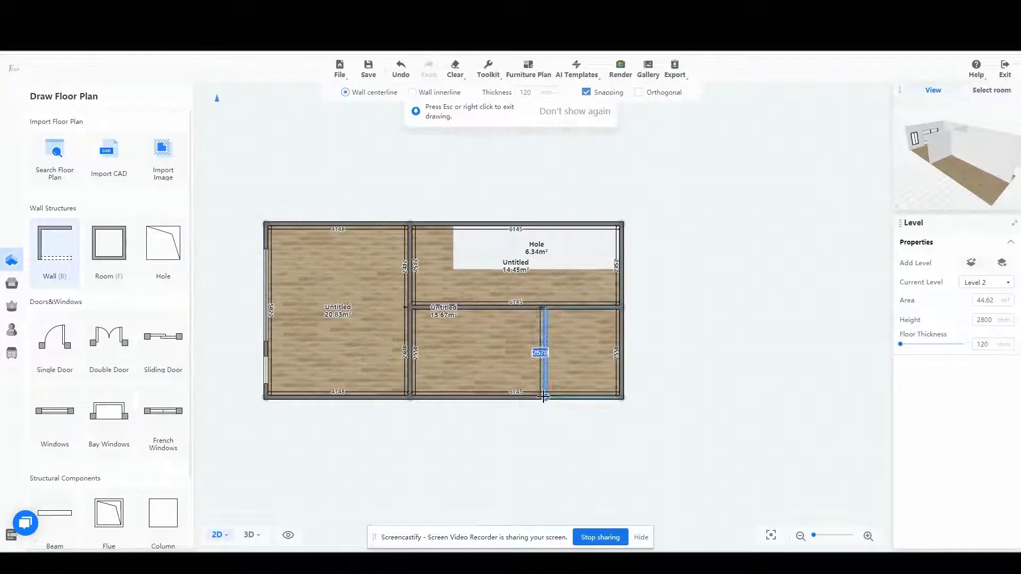
{"action": "left_click", "coordinate": [545, 397]}
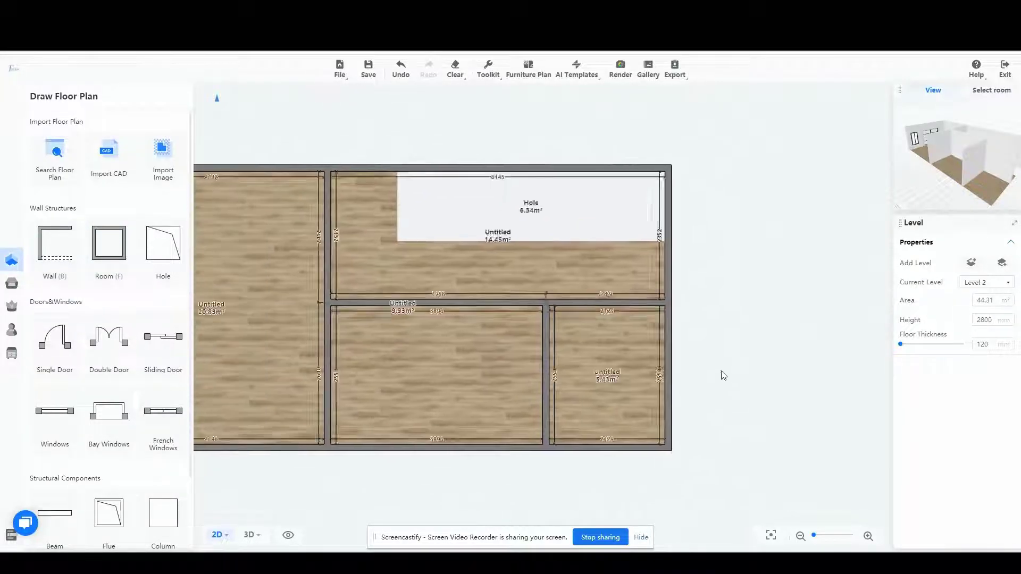
{"action": "left_click", "coordinate": [478, 351]}
{"action": "left_click", "coordinate": [516, 283]}
Draw a new room on the right side and bow its outer right wall into a curve.
{"action": "key", "text": "f"}
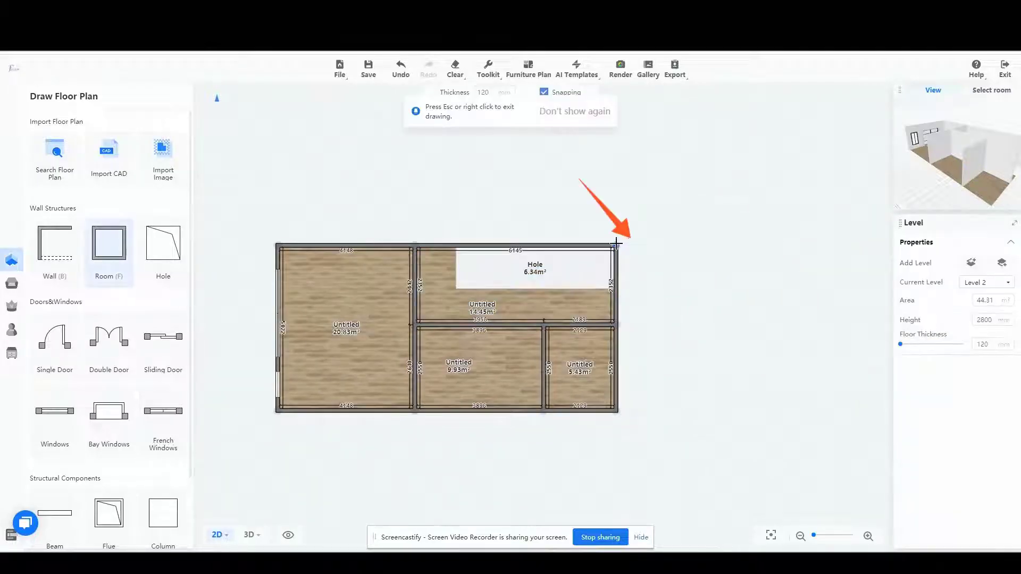
{"action": "left_click_drag", "start_coordinate": [618, 245], "coordinate": [706, 411]}
{"action": "left_click", "coordinate": [704, 327]}
{"action": "left_click", "coordinate": [733, 227]}
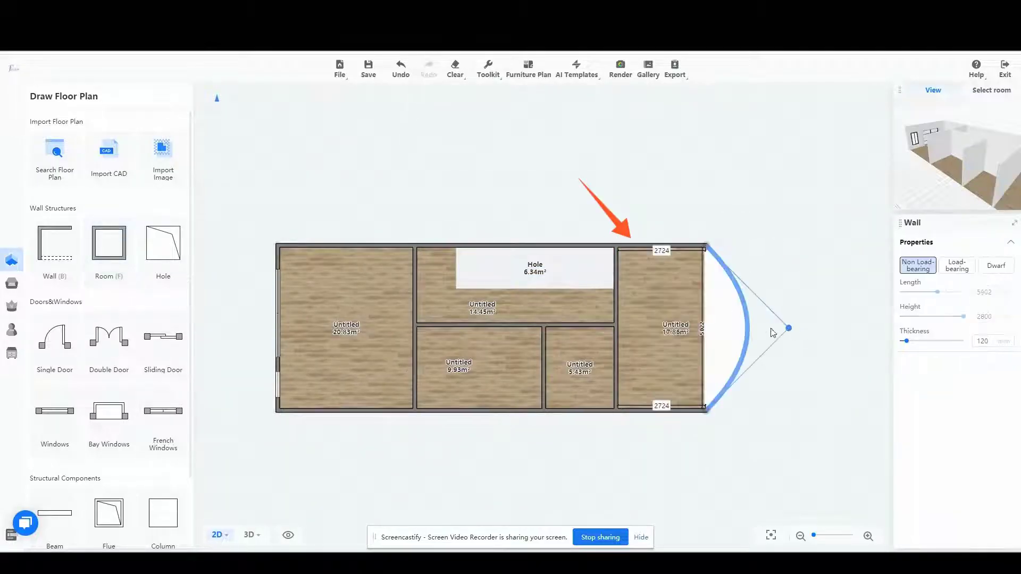
{"action": "left_click_drag", "start_coordinate": [772, 333], "coordinate": [753, 329]}
Name the curved right room Terrace and check its top, curved and bottom walls.
{"action": "left_click", "coordinate": [665, 325]}
{"action": "left_click", "coordinate": [975, 250]}
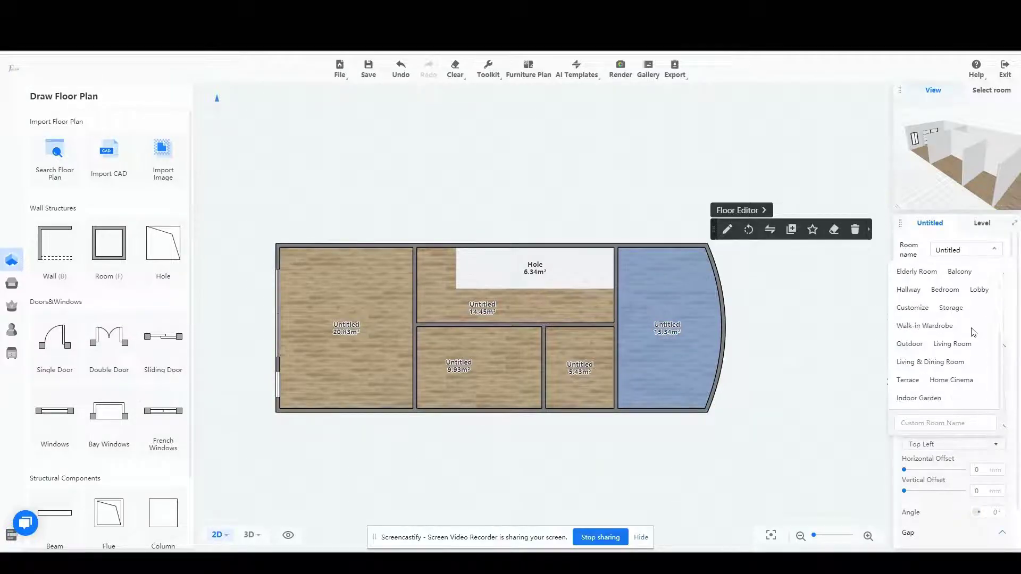
{"action": "left_click", "coordinate": [908, 379]}
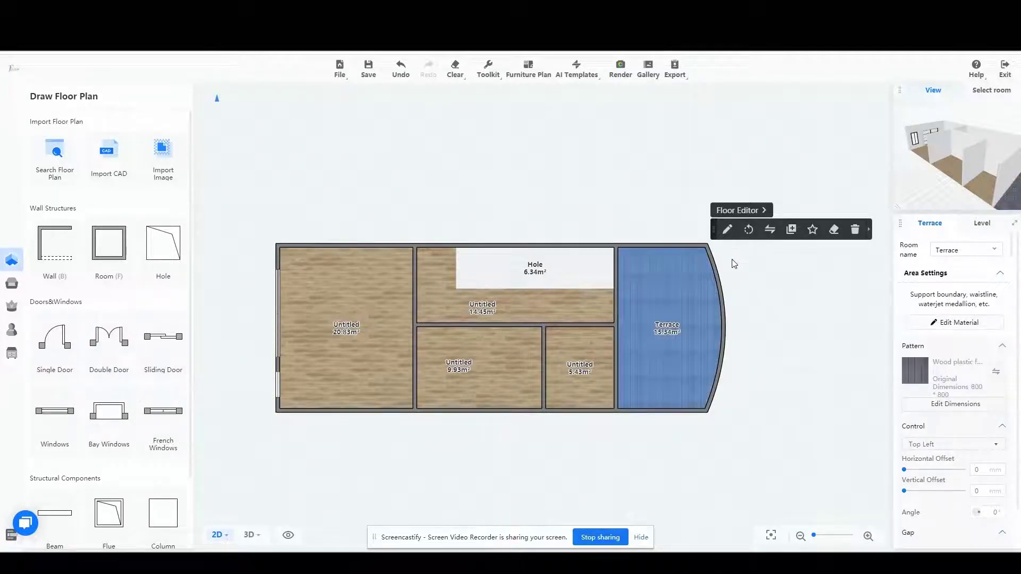
{"action": "left_click", "coordinate": [689, 246]}
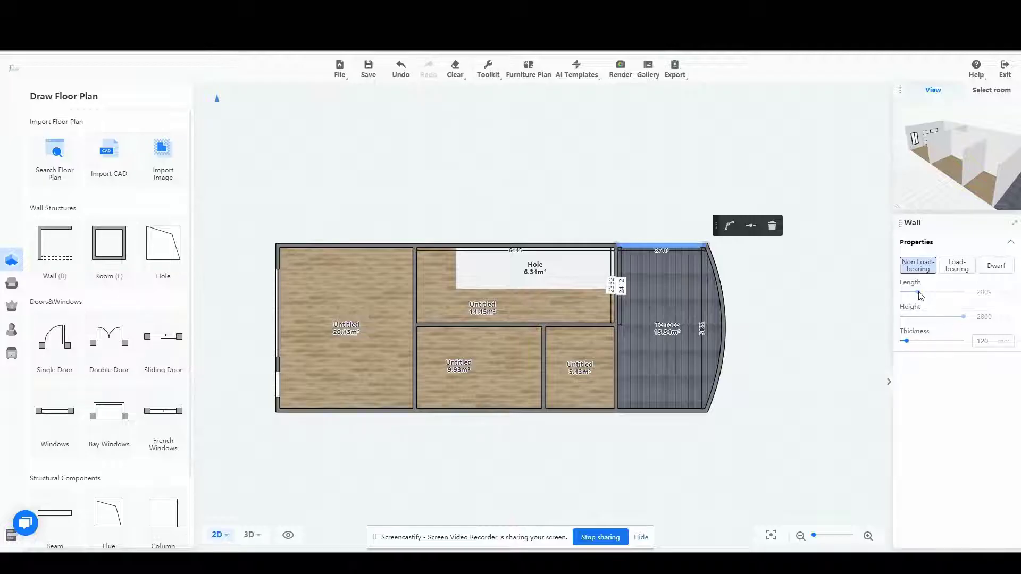
{"action": "left_click", "coordinate": [725, 313]}
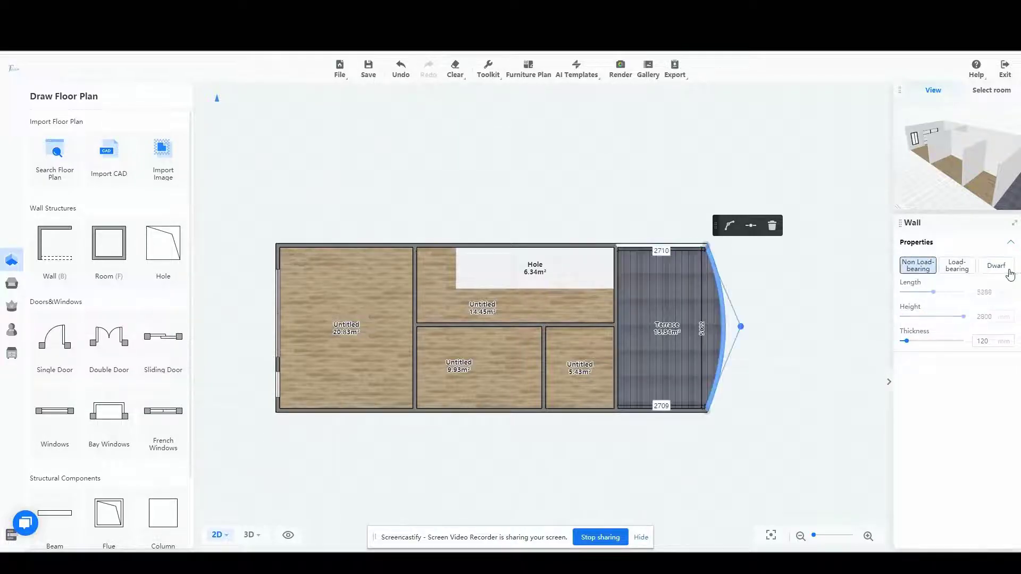
{"action": "left_click", "coordinate": [663, 409]}
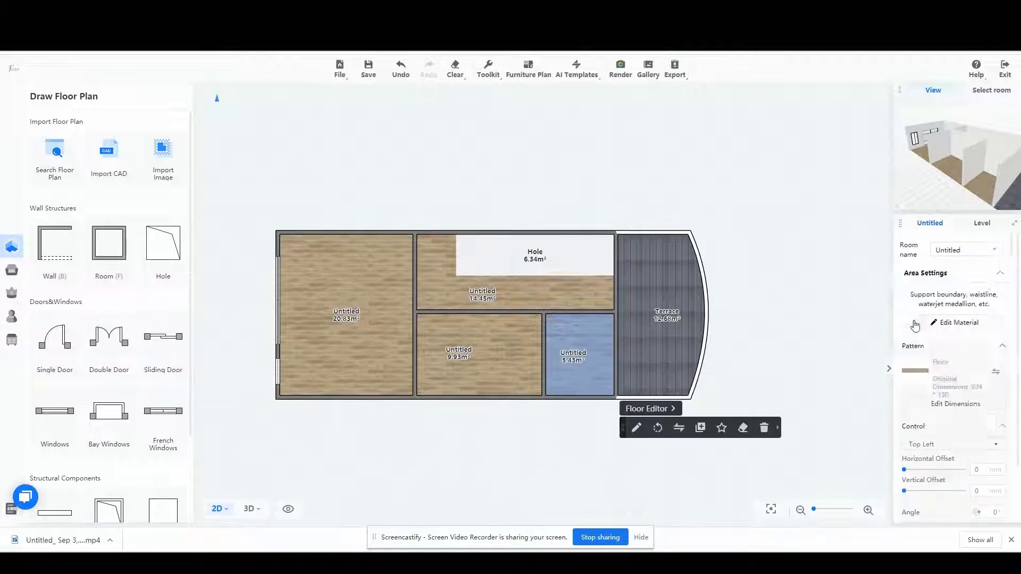
Name the small room Bathroom and the middle-bottom room Secondary Bedroom.
{"action": "left_click", "coordinate": [960, 250]}
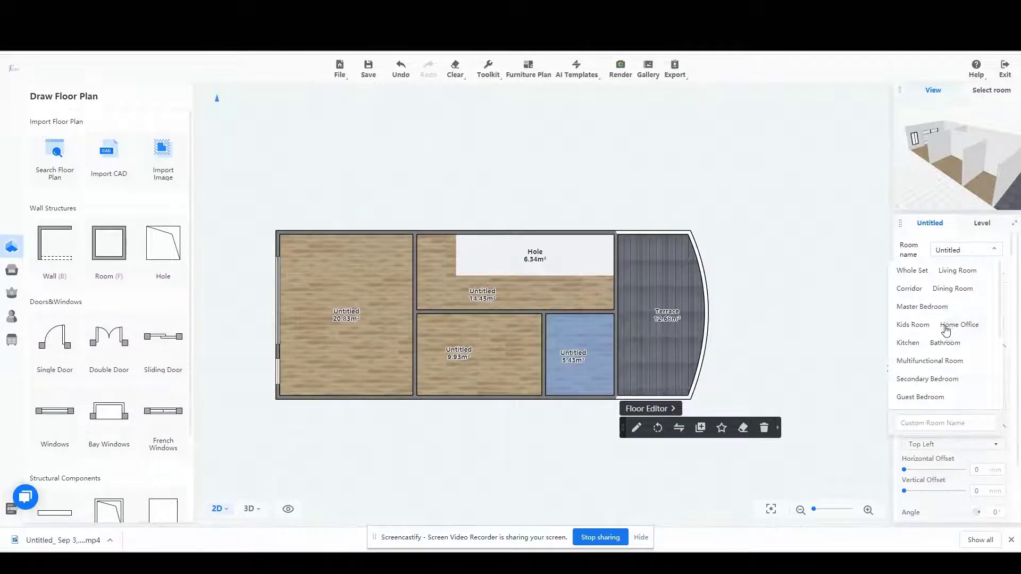
{"action": "scroll", "coordinate": [947, 329], "scroll_direction": "down", "scroll_amount": 3}
{"action": "left_click", "coordinate": [944, 342]}
{"action": "left_click", "coordinate": [480, 355]}
{"action": "left_click", "coordinate": [961, 249]}
{"action": "left_click", "coordinate": [927, 379]}
Name the large left room Master Bedroom and the top-middle room 'second floor'.
{"action": "left_click", "coordinate": [358, 289]}
{"action": "left_click", "coordinate": [964, 250]}
{"action": "scroll", "coordinate": [931, 295], "scroll_direction": "up", "scroll_amount": 2}
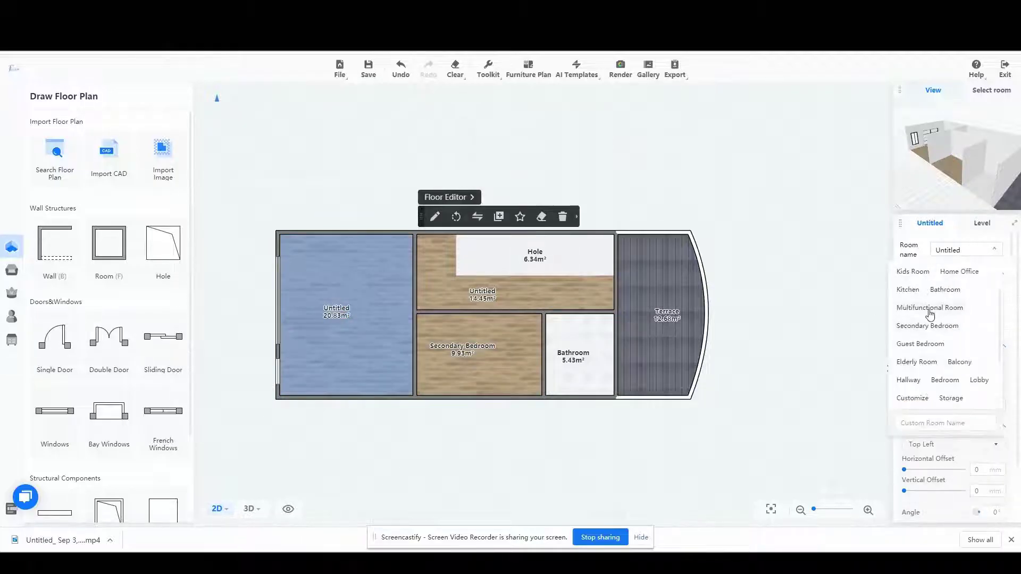
{"action": "left_click", "coordinate": [922, 307]}
{"action": "left_click", "coordinate": [479, 296]}
{"action": "left_click", "coordinate": [964, 251]}
{"action": "left_click", "coordinate": [944, 423]}
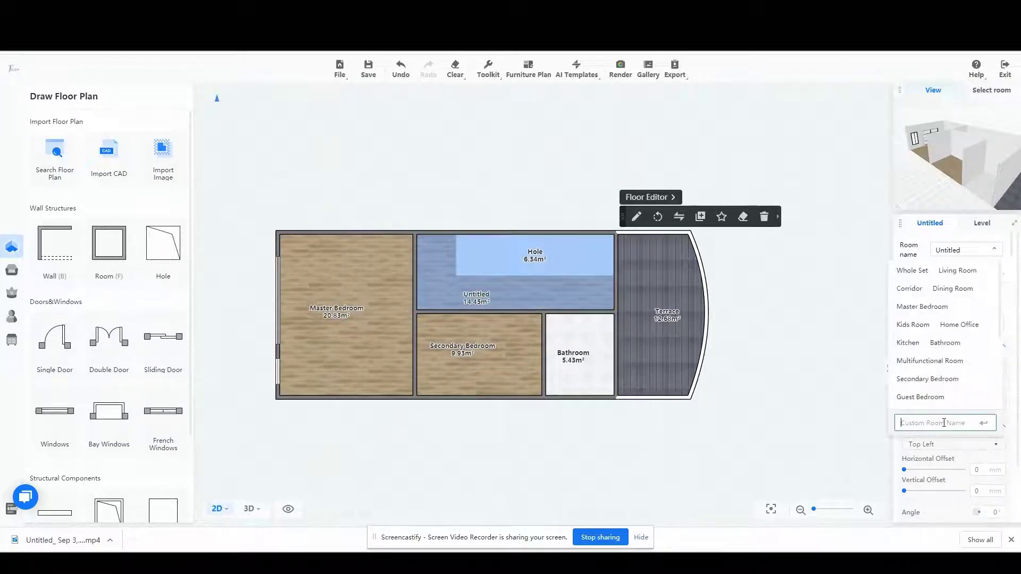
{"action": "type", "text": "second floo"}
{"action": "key", "text": "Return"}
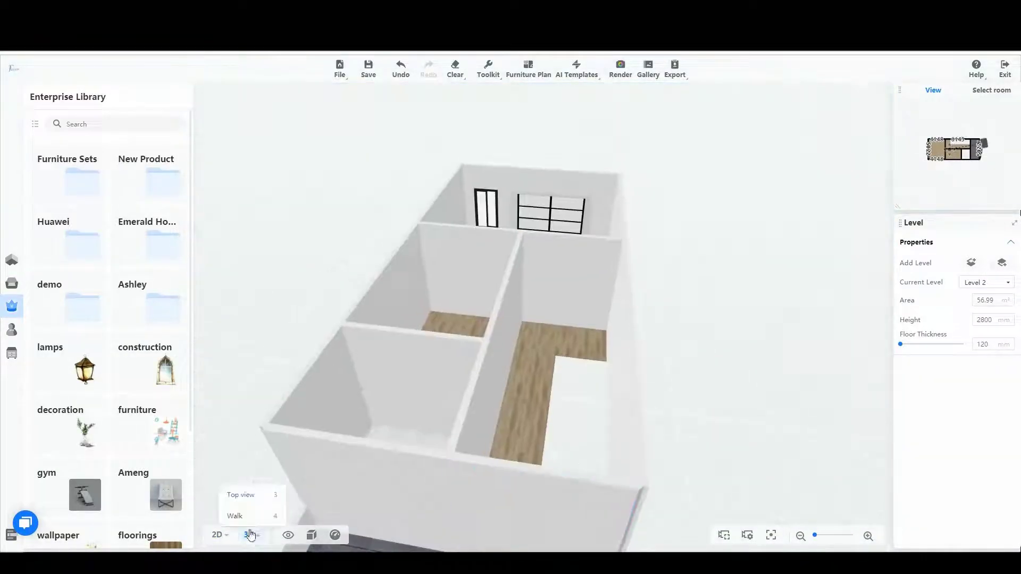
Back in 2D, place a single door between Master Bedroom and the second-floor room.
{"action": "left_click", "coordinate": [218, 535]}
{"action": "left_click", "coordinate": [39, 259]}
{"action": "left_click", "coordinate": [54, 343]}
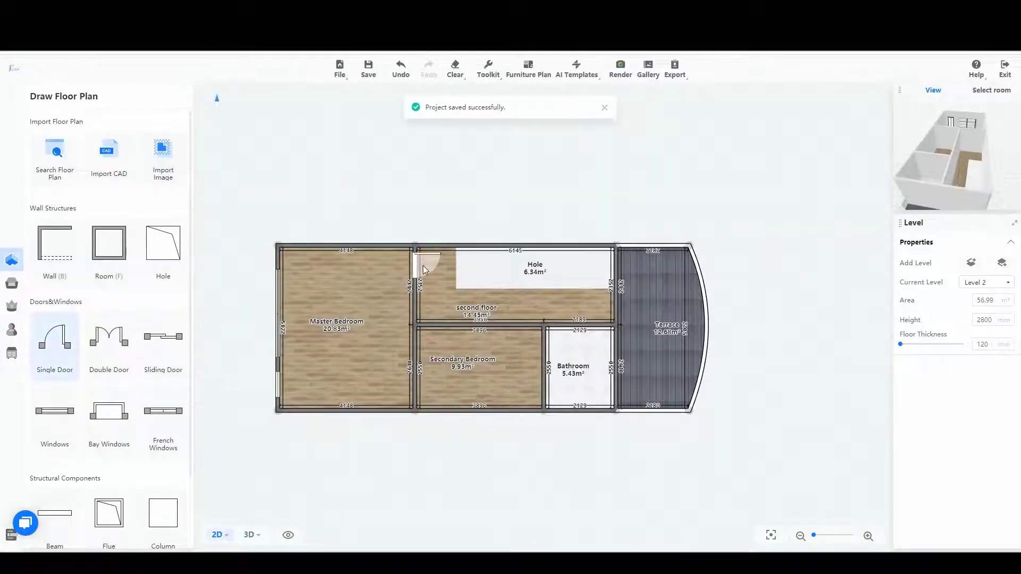
{"action": "left_click", "coordinate": [415, 263]}
{"action": "left_click", "coordinate": [407, 258]}
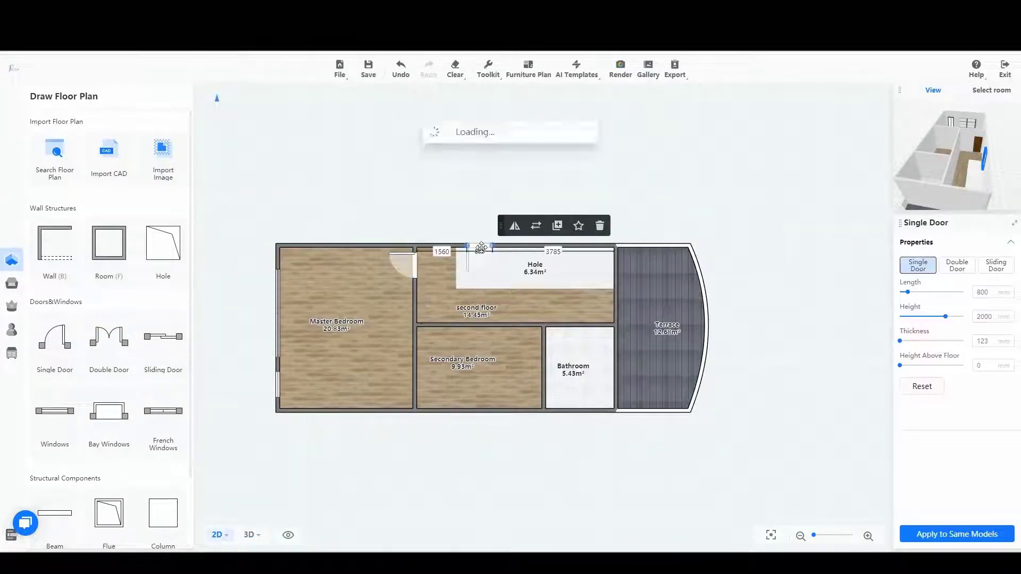
Add single doors to the Secondary Bedroom, Bathroom and terrace, with the terrace door swinging inward.
{"action": "left_click", "coordinate": [435, 331]}
{"action": "left_click", "coordinate": [520, 331]}
{"action": "left_click_drag", "start_coordinate": [520, 331], "coordinate": [575, 334]}
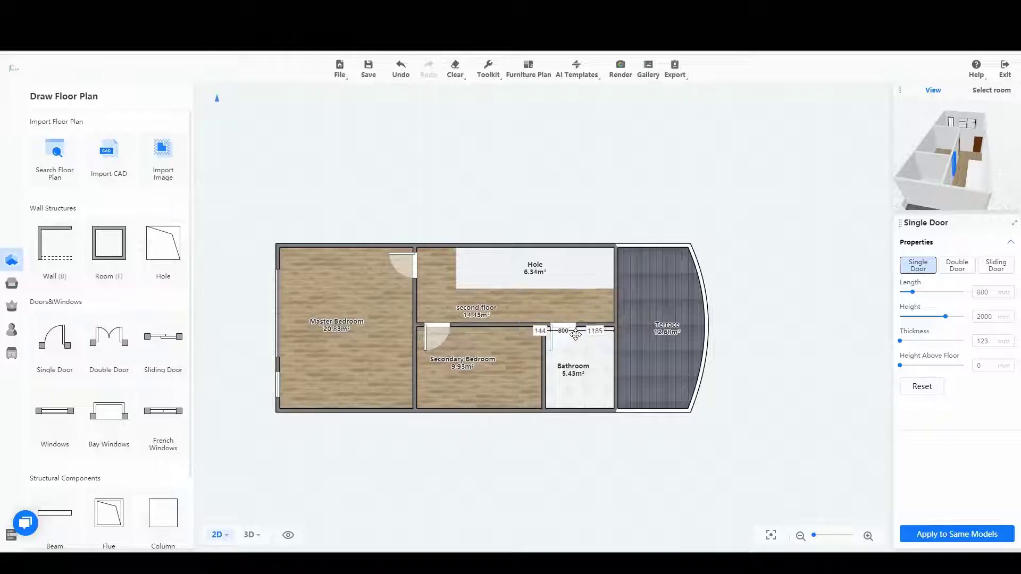
{"action": "left_click", "coordinate": [55, 351]}
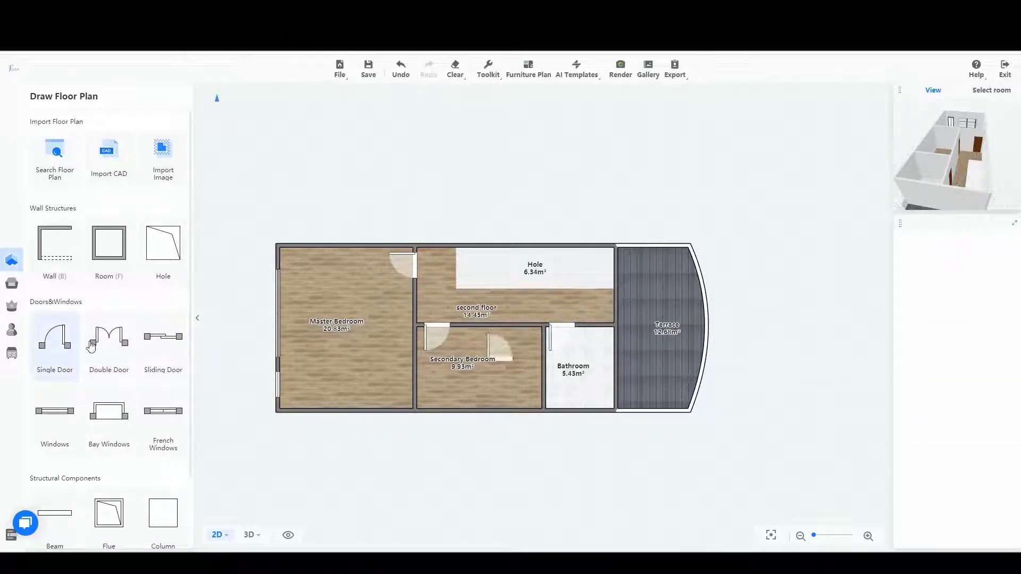
{"action": "left_click", "coordinate": [615, 308]}
{"action": "left_click", "coordinate": [642, 278]}
{"action": "left_click", "coordinate": [743, 461]}
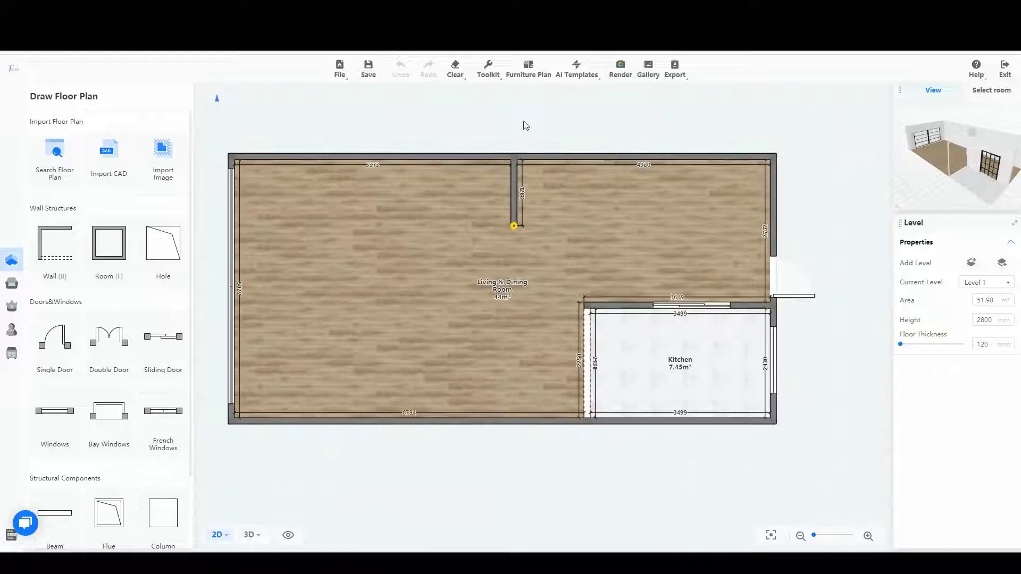
Drop a straight staircase from Construction > Stairs into the Living & Dining Room.
{"action": "left_click_drag", "start_coordinate": [524, 125], "coordinate": [516, 168]}
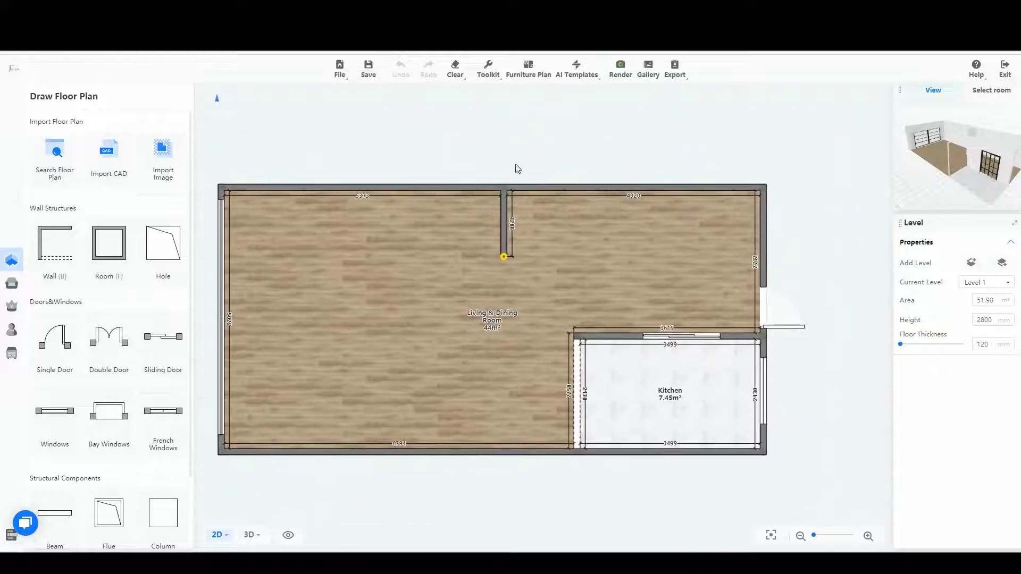
{"action": "left_click", "coordinate": [12, 284]}
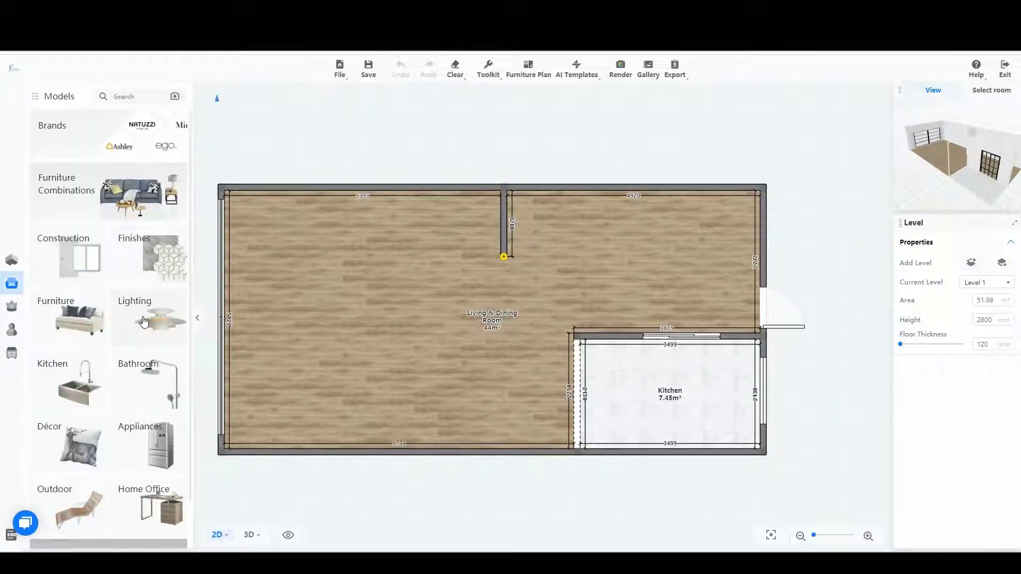
{"action": "left_click", "coordinate": [80, 258]}
{"action": "left_click", "coordinate": [88, 280]}
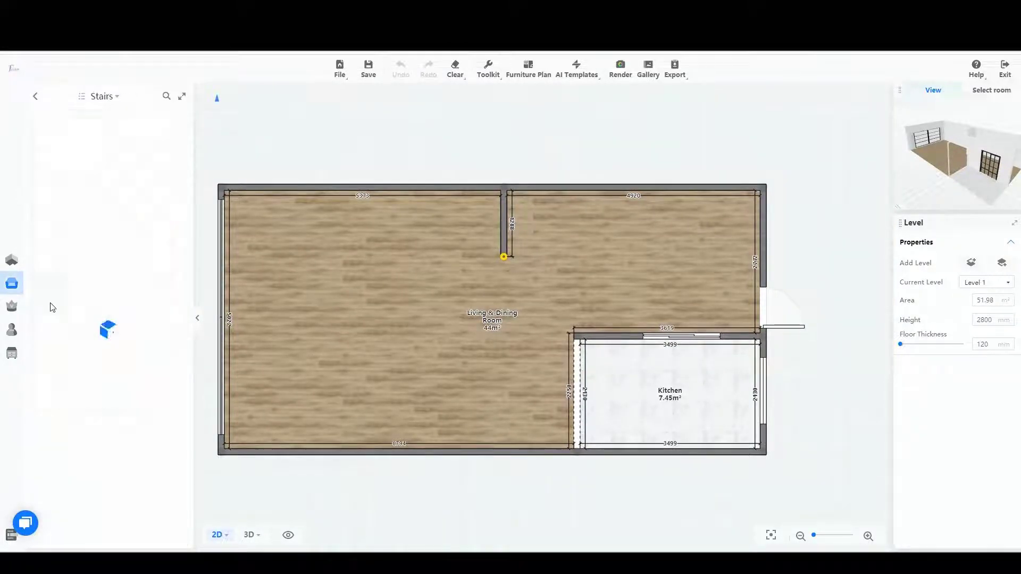
{"action": "left_click_drag", "start_coordinate": [143, 343], "coordinate": [572, 234]}
Rotate the staircase into the top-right alcove, set its wall gap, and lengthen it to about 1383 mm.
{"action": "left_click", "coordinate": [573, 234]}
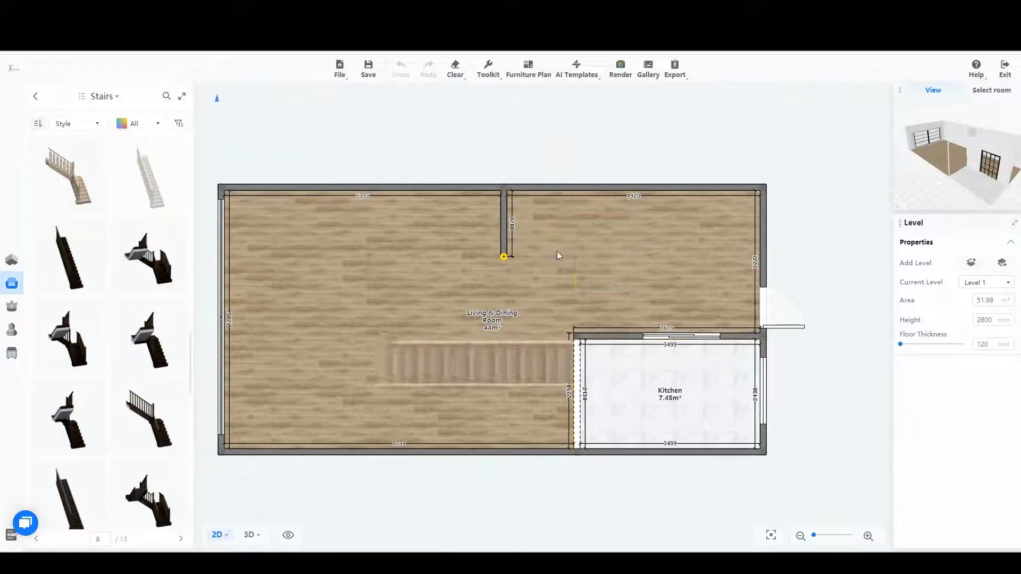
{"action": "left_click", "coordinate": [544, 254]}
{"action": "mouse_move", "coordinate": [559, 312]}
{"action": "left_mouse_down"}
{"action": "mouse_move", "coordinate": [668, 302]}
{"action": "mouse_move", "coordinate": [662, 251]}
{"action": "left_mouse_up"}
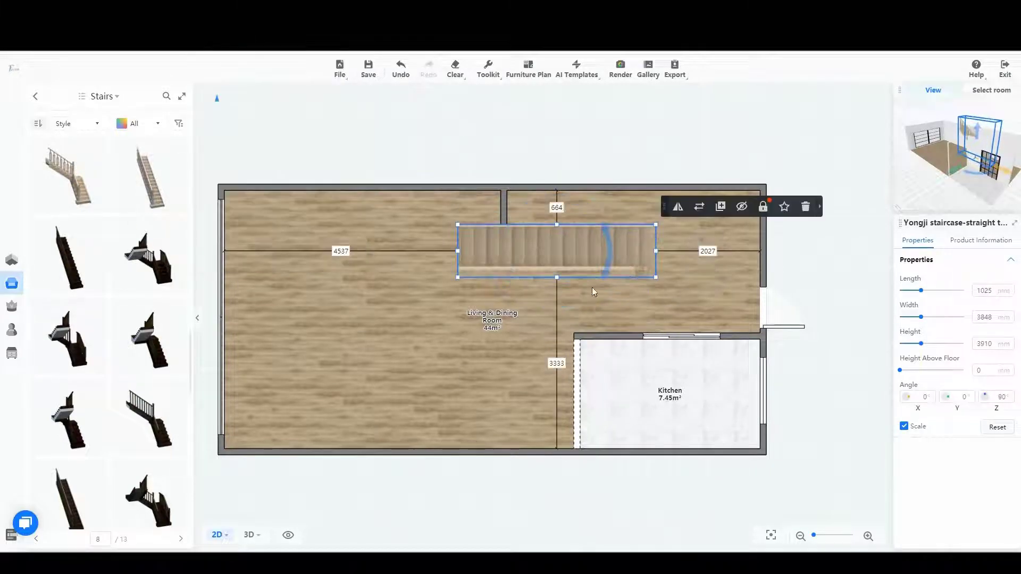
{"action": "left_click_drag", "start_coordinate": [519, 245], "coordinate": [608, 217]}
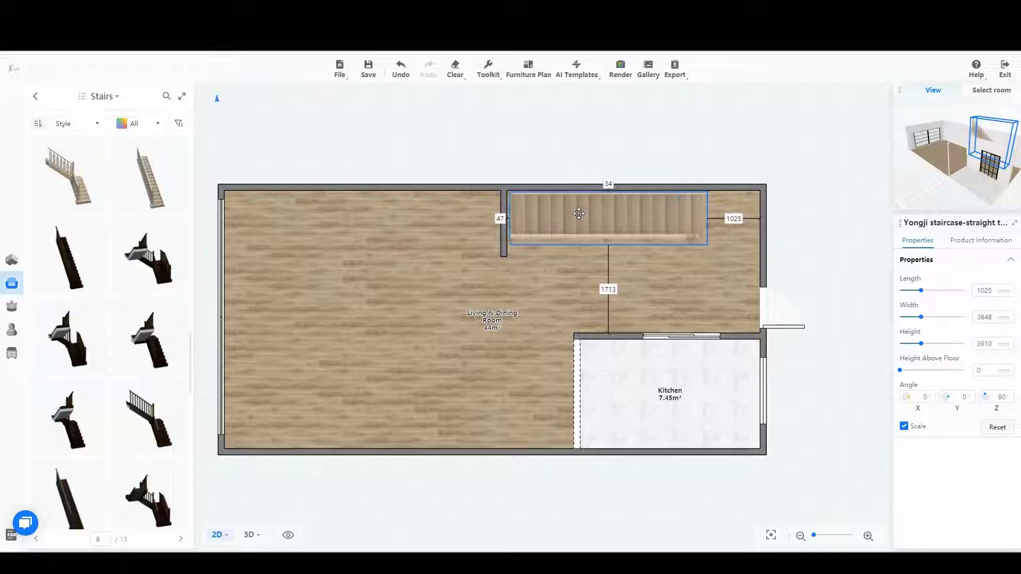
{"action": "left_click", "coordinate": [499, 218]}
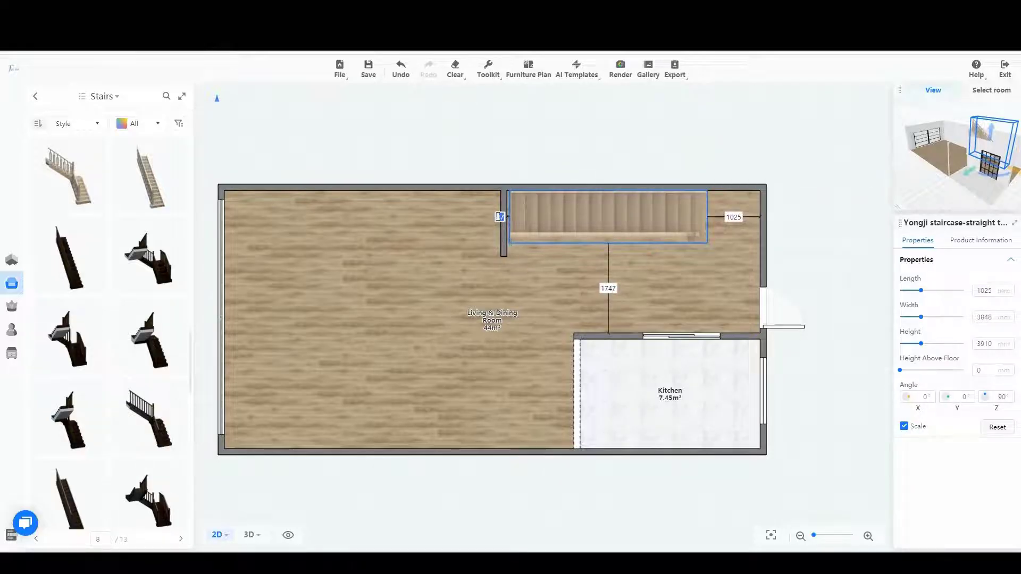
{"action": "key", "text": "Return"}
{"action": "scroll", "coordinate": [599, 204], "scroll_direction": "up", "scroll_amount": 5}
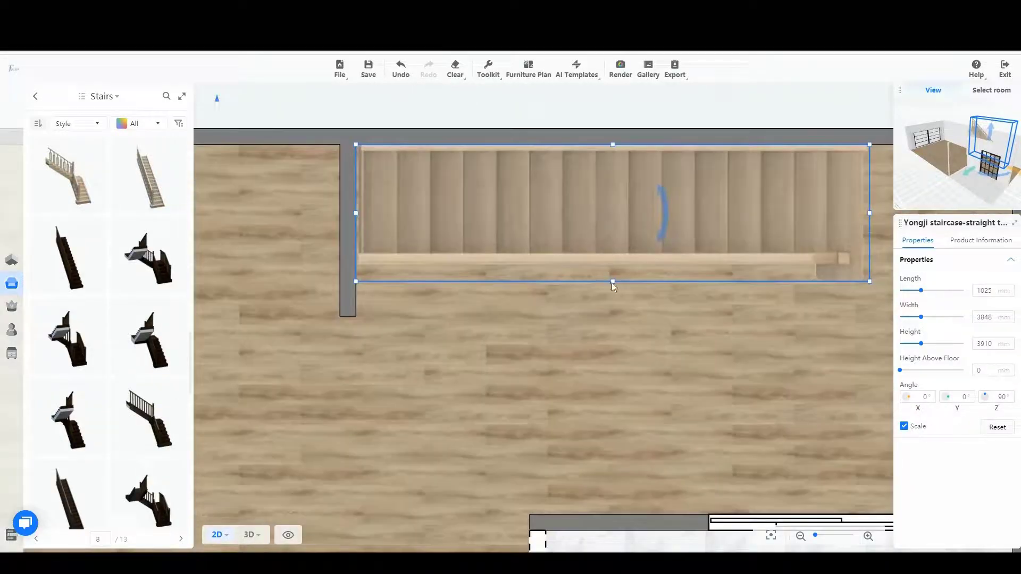
{"action": "left_click_drag", "start_coordinate": [611, 280], "coordinate": [613, 330]}
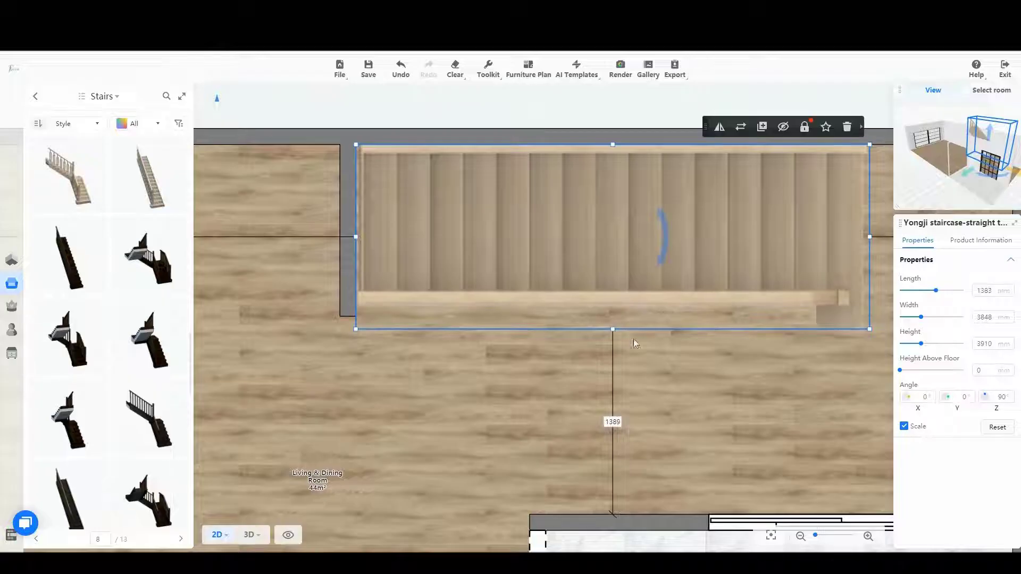
{"action": "scroll", "coordinate": [614, 330], "scroll_direction": "up", "scroll_amount": 3}
{"action": "scroll", "coordinate": [614, 330], "scroll_direction": "down", "scroll_amount": 8}
{"action": "left_click", "coordinate": [817, 312]}
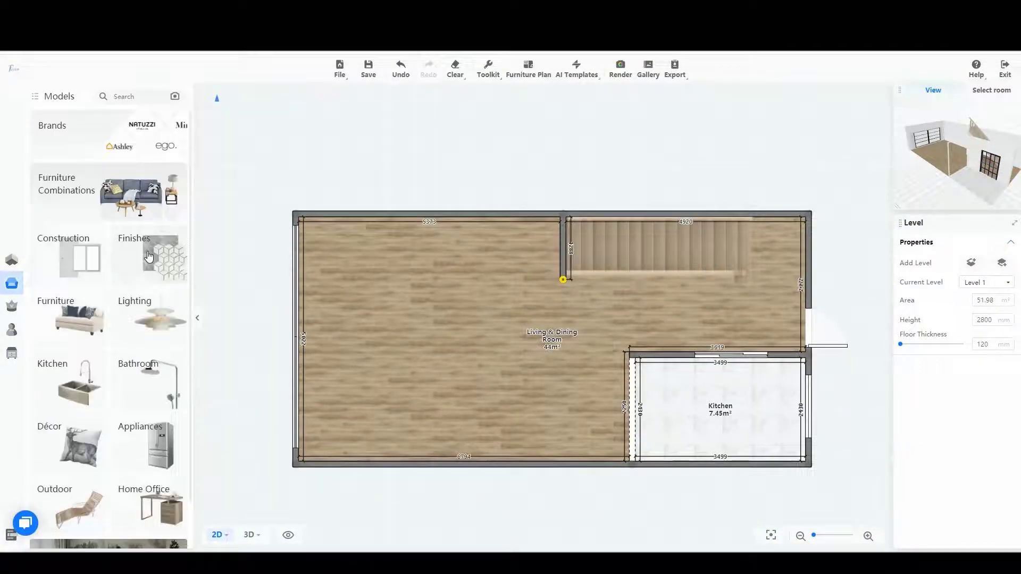
{"action": "scroll", "coordinate": [114, 359], "scroll_direction": "down", "scroll_amount": 5}
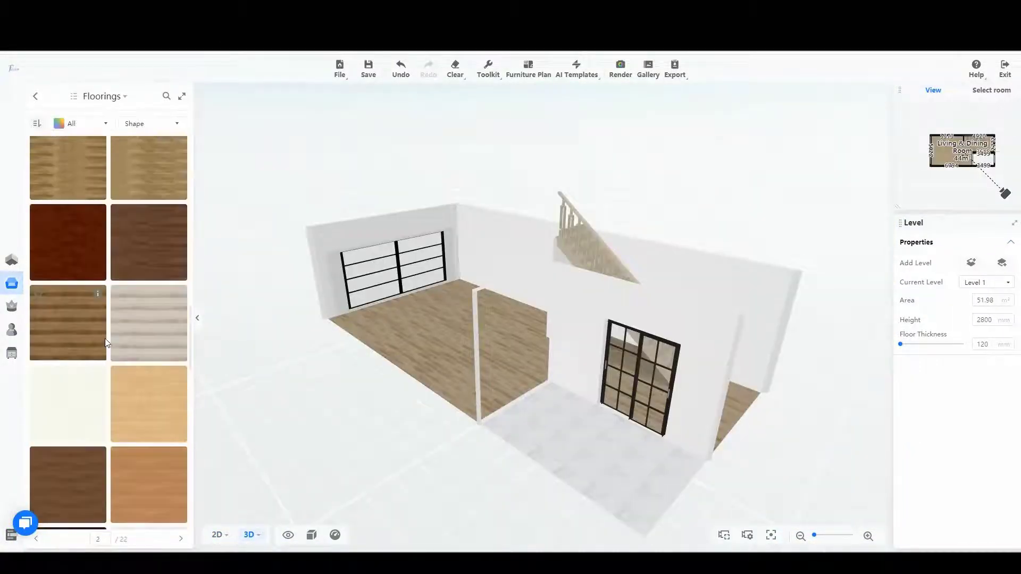
{"action": "scroll", "coordinate": [144, 352], "scroll_direction": "down", "scroll_amount": 5}
{"action": "scroll", "coordinate": [144, 352], "scroll_direction": "down", "scroll_amount": 5}
{"action": "scroll", "coordinate": [143, 351], "scroll_direction": "down", "scroll_amount": 5}
{"action": "scroll", "coordinate": [144, 352], "scroll_direction": "down", "scroll_amount": 5}
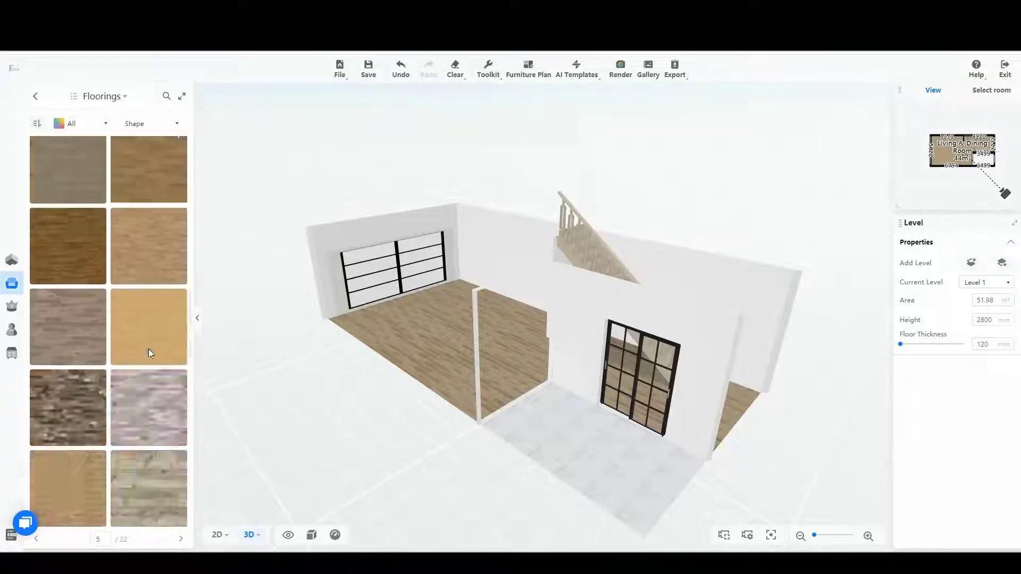
{"action": "scroll", "coordinate": [149, 349], "scroll_direction": "down", "scroll_amount": 5}
Give the main room darker wood flooring and the small room a beige tile floor.
{"action": "left_click", "coordinate": [453, 350]}
{"action": "left_click_drag", "start_coordinate": [453, 350], "coordinate": [294, 425]}
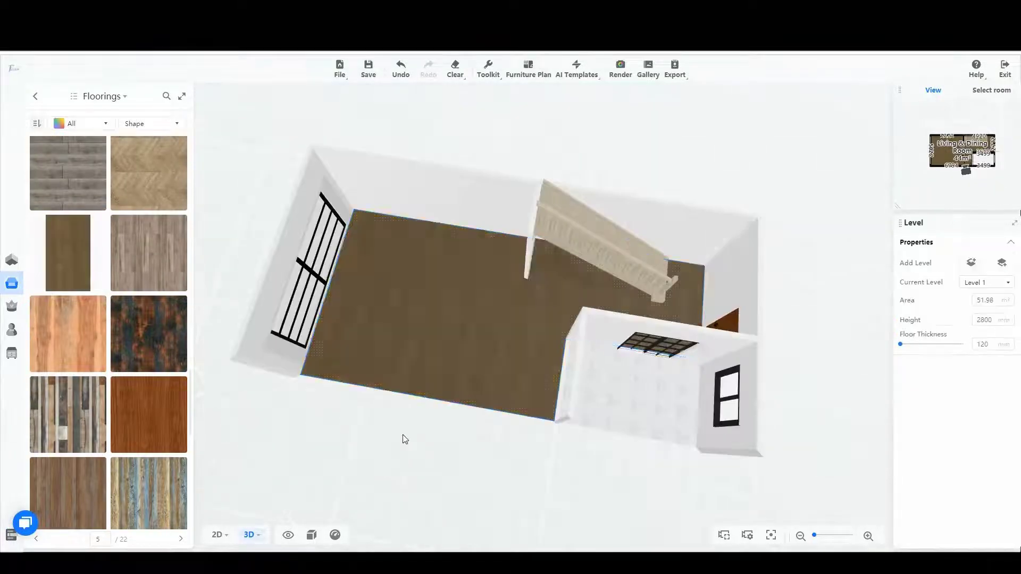
{"action": "left_click", "coordinate": [35, 96]}
{"action": "left_click", "coordinate": [63, 344]}
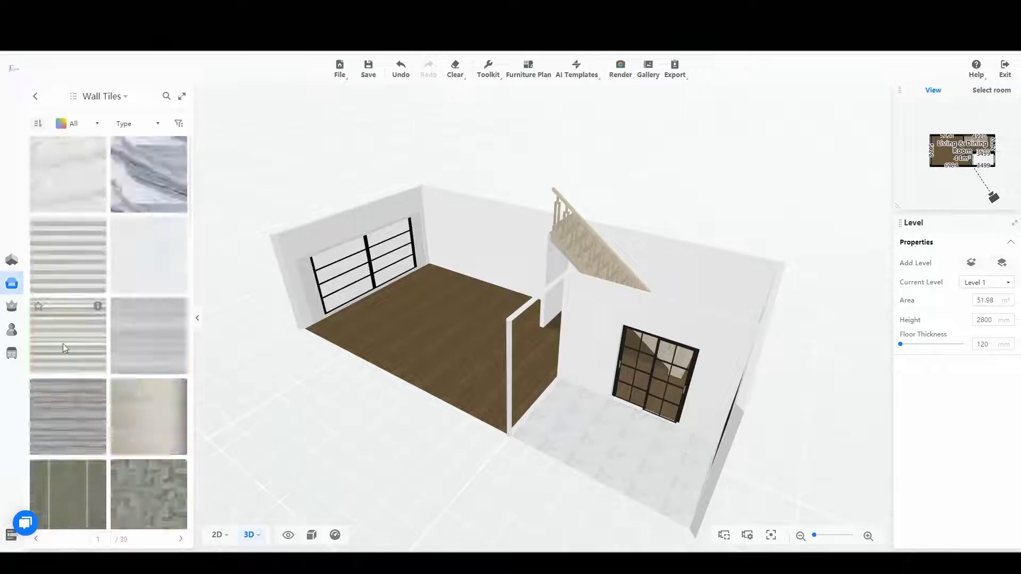
{"action": "scroll", "coordinate": [107, 319], "scroll_direction": "down", "scroll_amount": 3}
{"action": "left_click_drag", "start_coordinate": [149, 236], "coordinate": [635, 438]}
{"action": "left_click", "coordinate": [635, 438]}
{"action": "right_click_drag", "start_coordinate": [511, 399], "coordinate": [478, 280]}
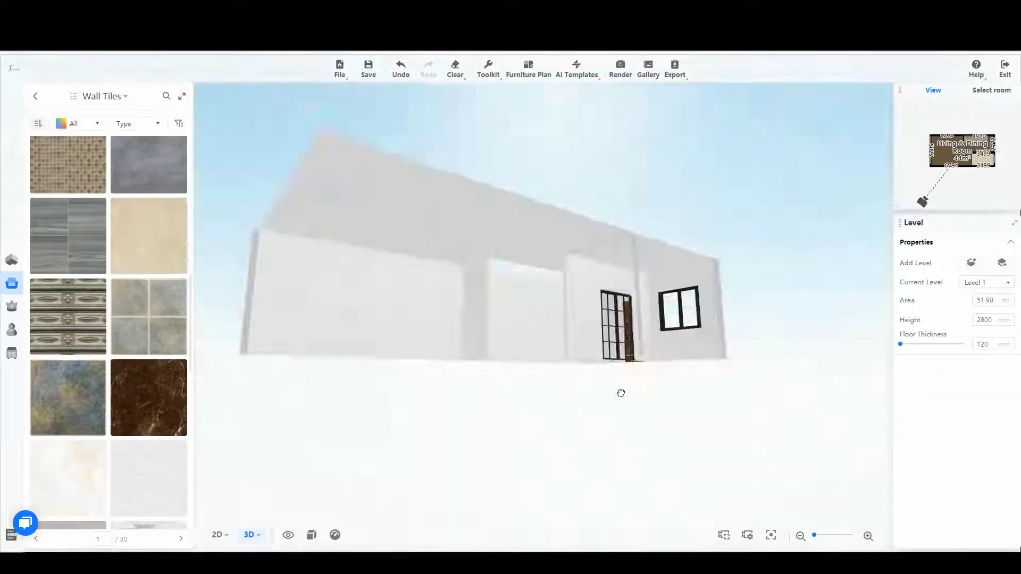
Place a new window from Construction > Windows on the small room wall.
{"action": "left_click", "coordinate": [36, 96]}
{"action": "left_click", "coordinate": [54, 195]}
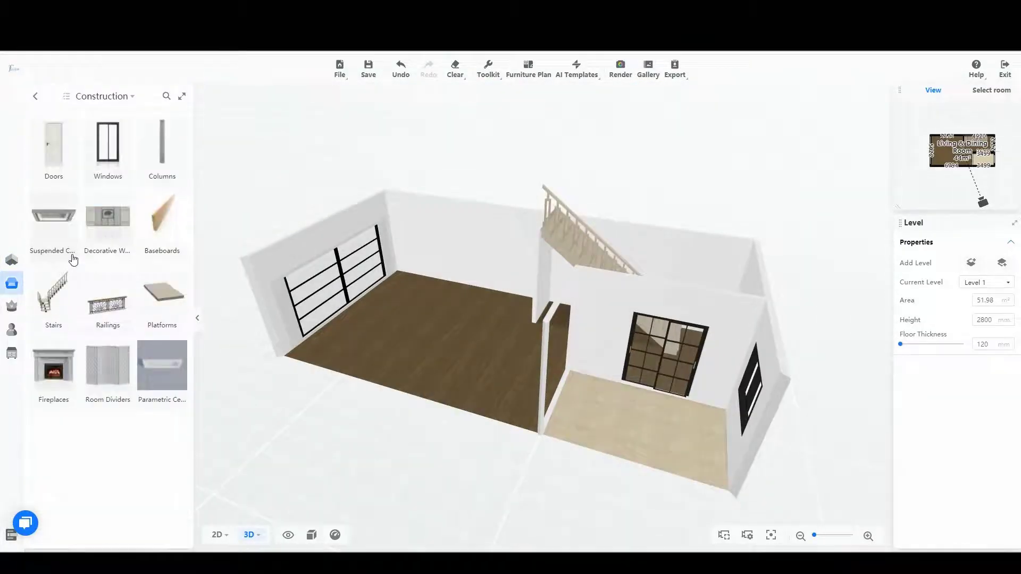
{"action": "left_click", "coordinate": [108, 243]}
{"action": "left_click", "coordinate": [141, 309]}
{"action": "right_click_drag", "start_coordinate": [479, 359], "coordinate": [399, 280]}
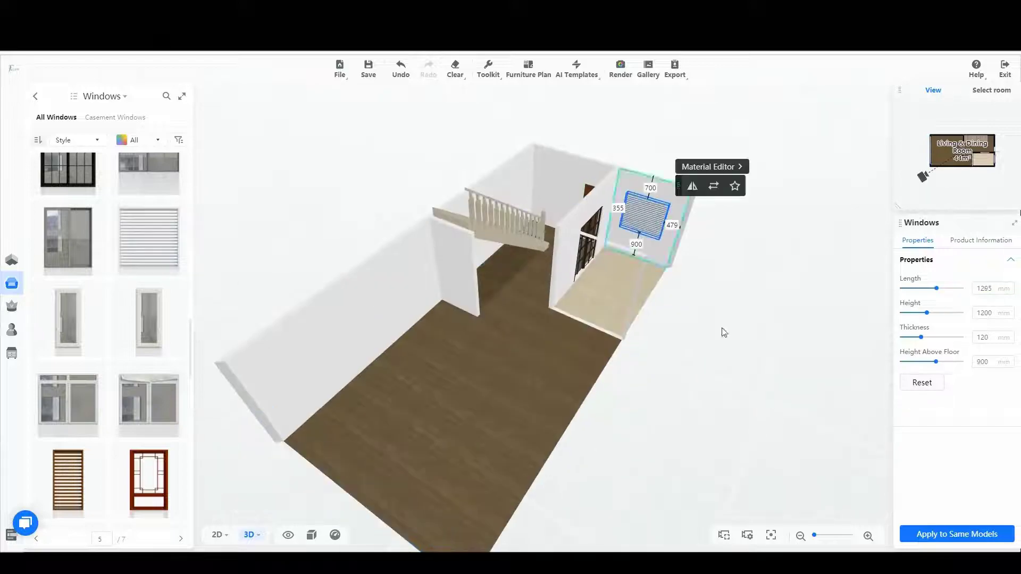
{"action": "left_click_drag", "start_coordinate": [149, 236], "coordinate": [703, 231]}
{"action": "left_click", "coordinate": [35, 96]}
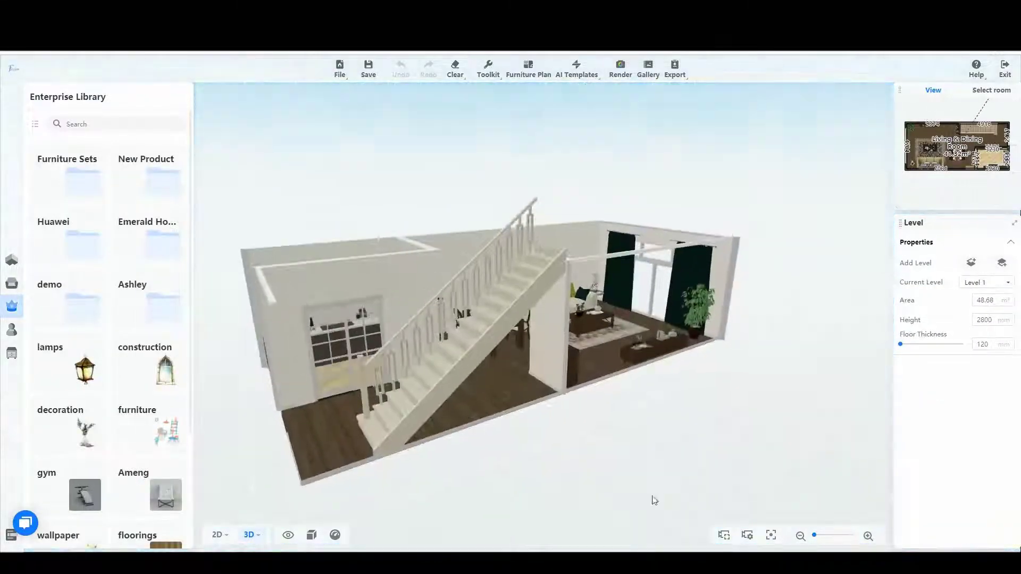
Orbit around the furnished ground floor to review it.
{"action": "right_click_drag", "start_coordinate": [653, 500], "coordinate": [479, 399]}
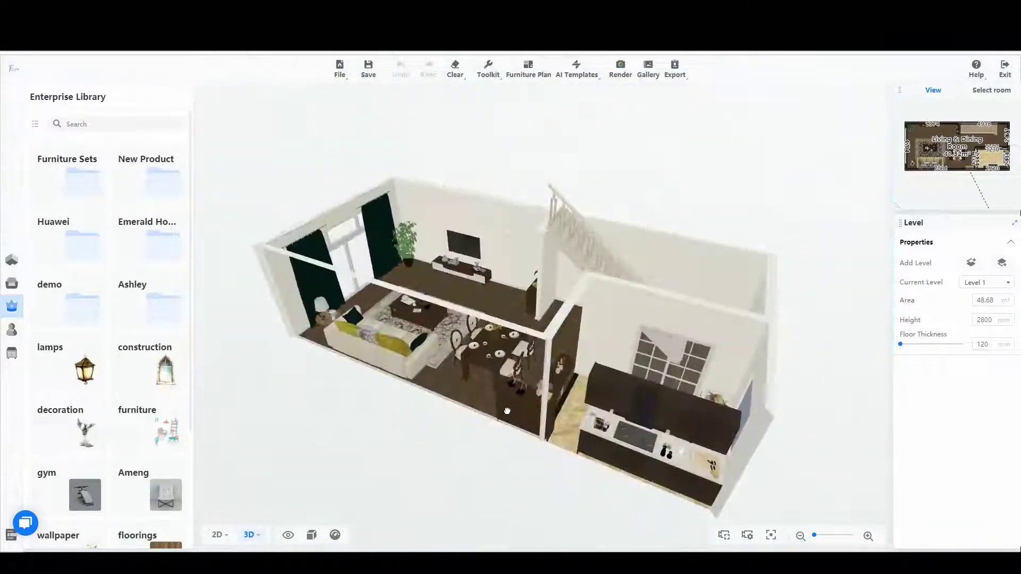
{"action": "left_click", "coordinate": [498, 431]}
{"action": "key", "text": "Escape"}
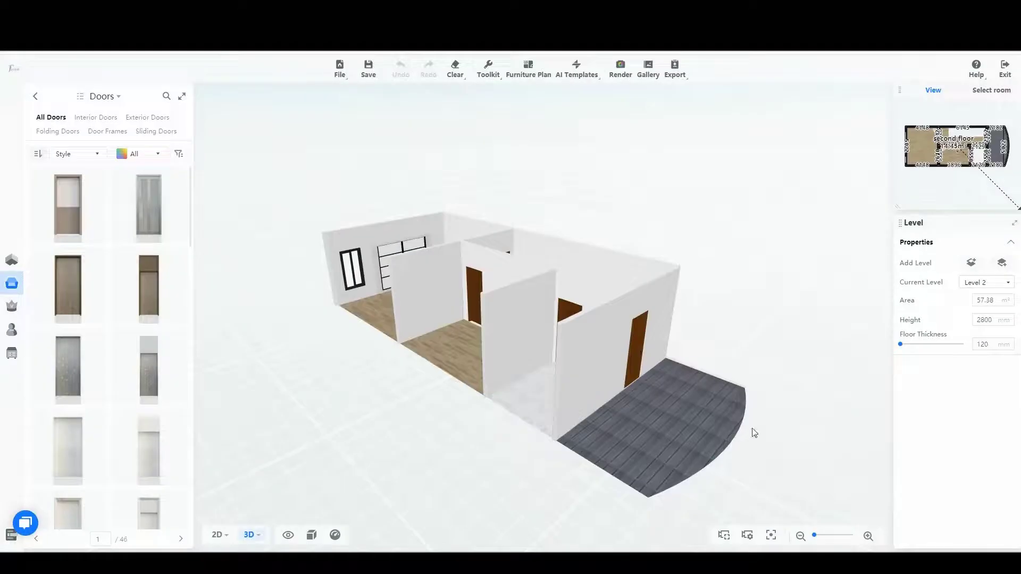
{"action": "mouse_move", "coordinate": [752, 432]}
{"action": "left_mouse_down"}
{"action": "mouse_move", "coordinate": [421, 444]}
{"action": "mouse_move", "coordinate": [415, 336]}
{"action": "left_mouse_up"}
{"action": "scroll", "coordinate": [122, 376], "scroll_direction": "down", "scroll_amount": 3}
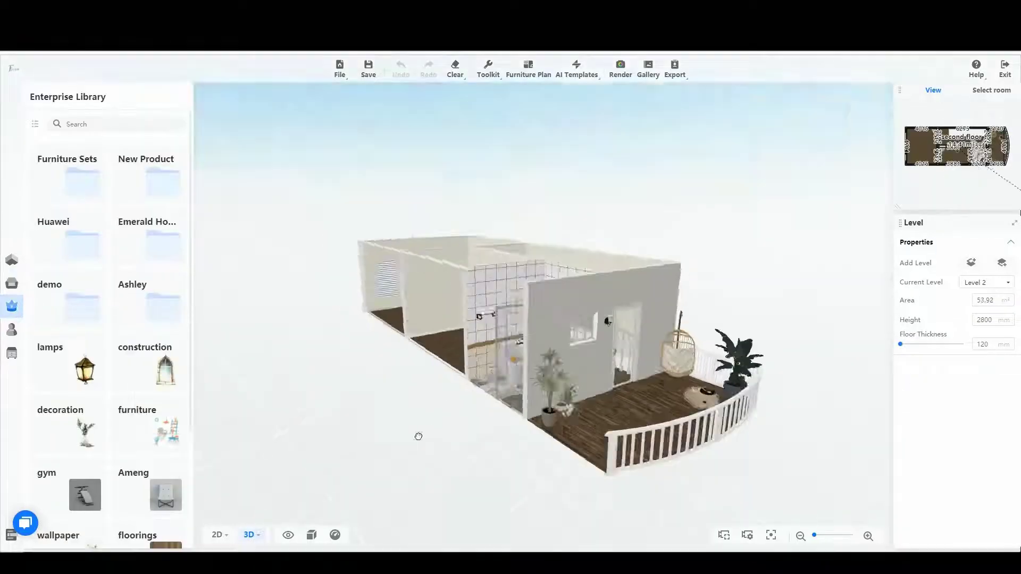
Orbit around the finished Level 2 to inspect the tiled bathroom, wood floors and planted balcony.
{"action": "mouse_move", "coordinate": [418, 436]}
{"action": "left_mouse_down"}
{"action": "mouse_move", "coordinate": [597, 459]}
{"action": "mouse_move", "coordinate": [442, 435]}
{"action": "left_mouse_up"}
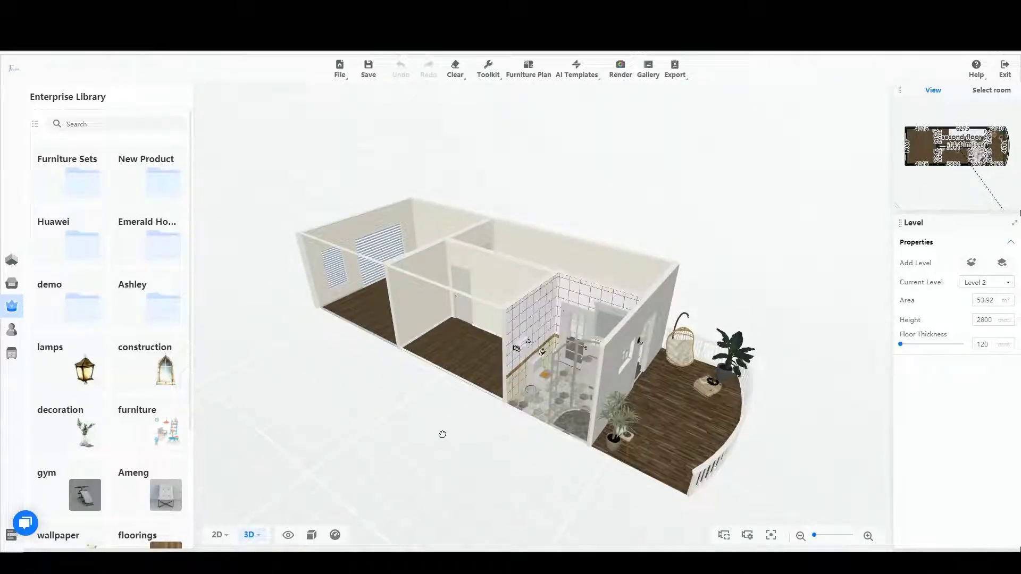
Set up an Ultra HD panorama with the 2D camera on the landing beside the stair opening.
{"action": "left_click", "coordinate": [619, 69]}
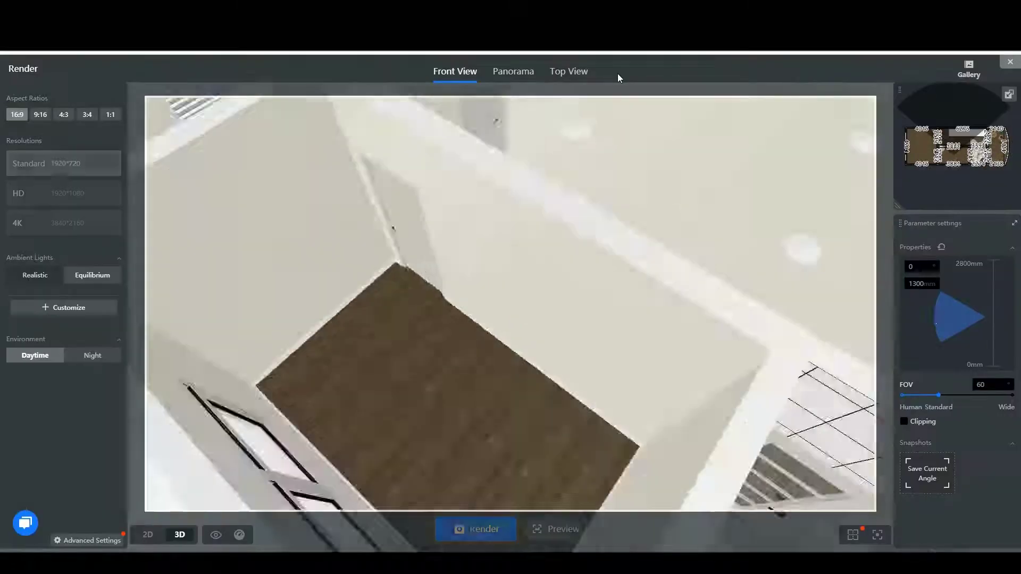
{"action": "left_click", "coordinate": [514, 71]}
{"action": "left_click", "coordinate": [70, 183]}
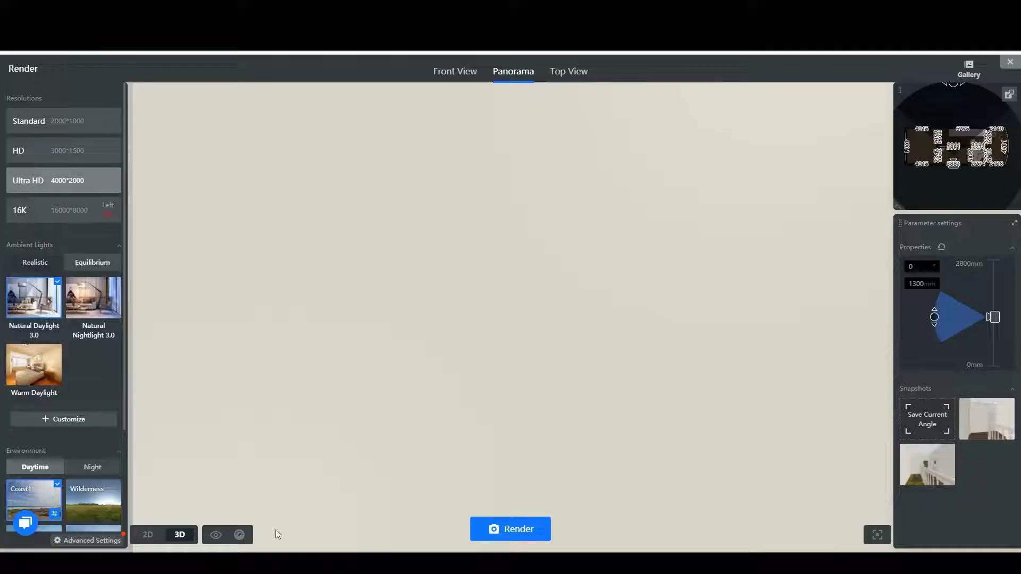
{"action": "left_click", "coordinate": [148, 535]}
{"action": "mouse_move", "coordinate": [434, 304]}
{"action": "left_mouse_down"}
{"action": "mouse_move", "coordinate": [409, 158]}
{"action": "mouse_move", "coordinate": [407, 207]}
{"action": "left_mouse_up"}
{"action": "left_click_drag", "start_coordinate": [447, 240], "coordinate": [486, 207]}
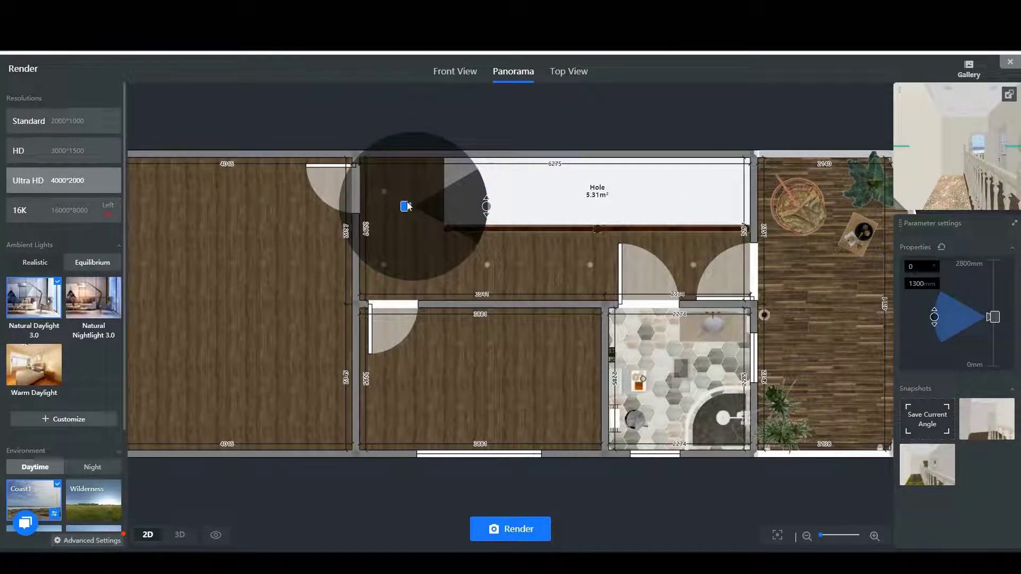
{"action": "scroll", "coordinate": [56, 429], "scroll_direction": "down", "scroll_amount": 3}
Apply the Woods1 outdoor scene, render the second-floor panorama and close the render workspace.
{"action": "left_click", "coordinate": [94, 506]}
{"action": "left_click", "coordinate": [536, 336]}
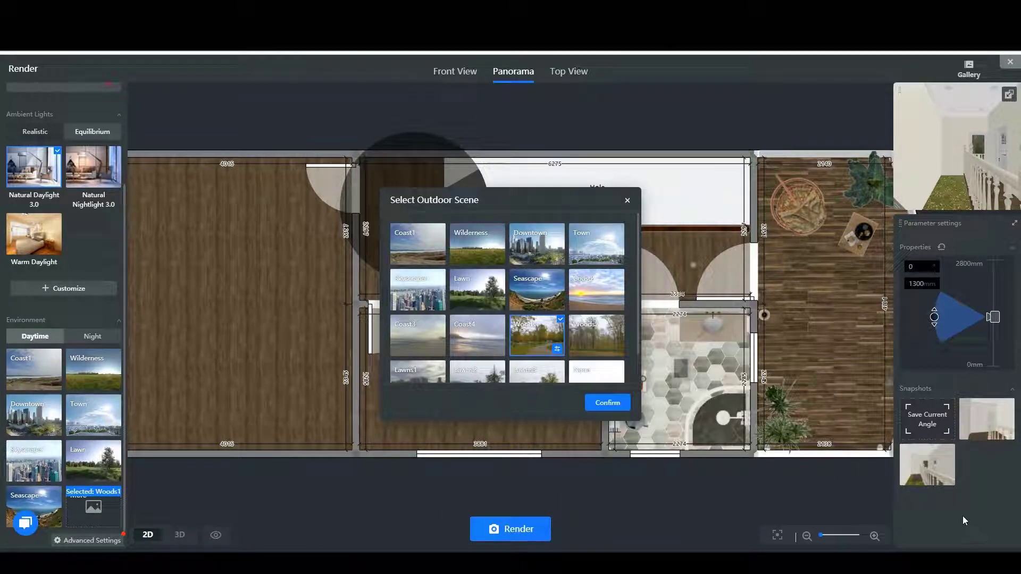
{"action": "left_click", "coordinate": [928, 466]}
{"action": "left_click", "coordinate": [607, 402]}
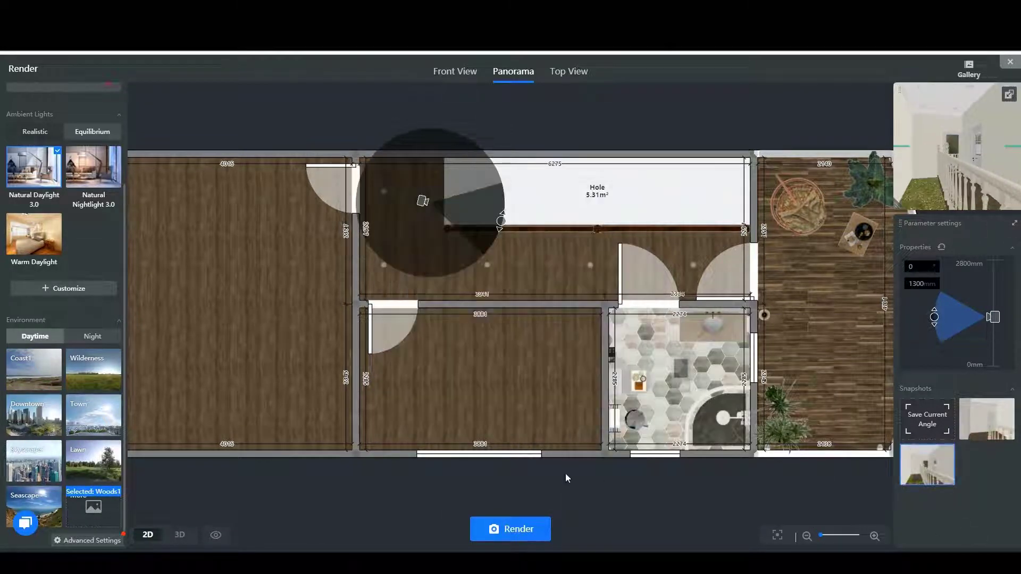
{"action": "left_click", "coordinate": [530, 531]}
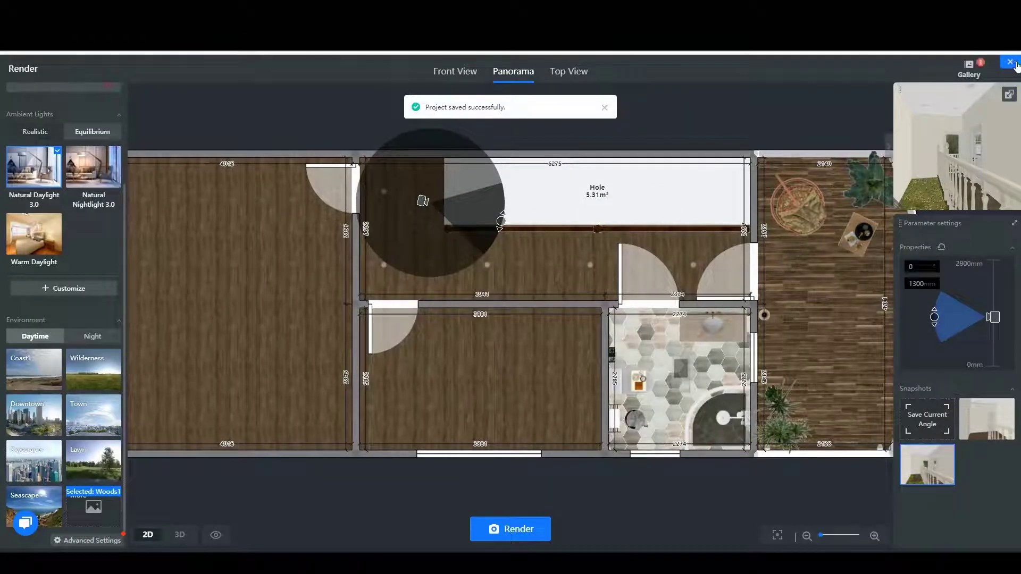
{"action": "left_click", "coordinate": [1012, 64]}
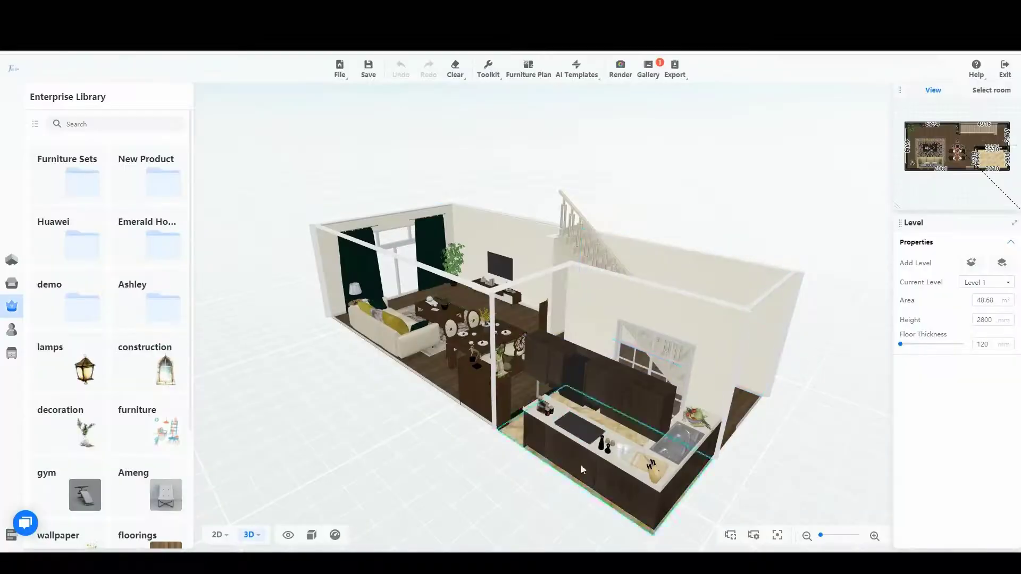
Render a Level 1 panorama from beside the entrance door.
{"action": "left_click", "coordinate": [621, 66]}
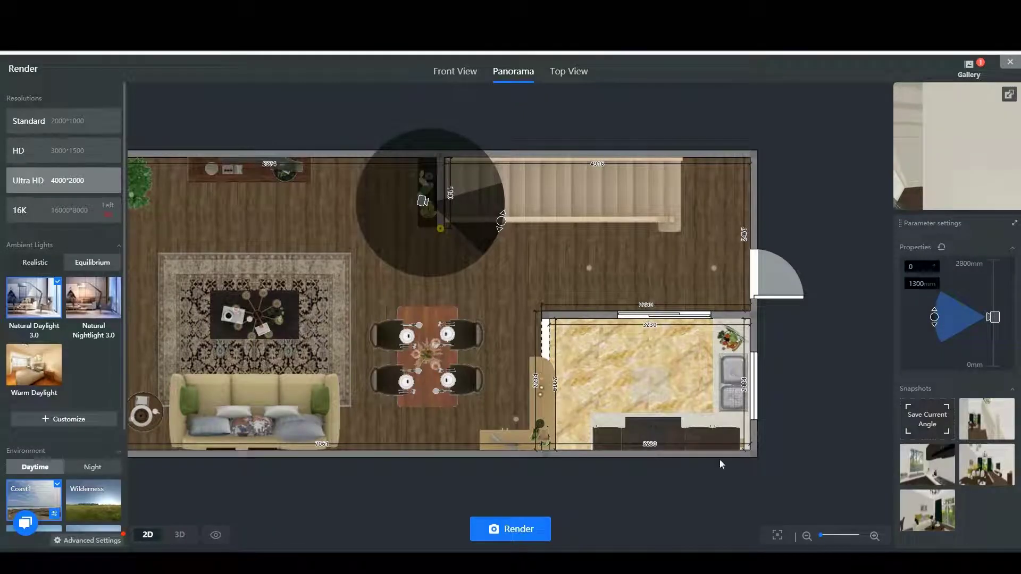
{"action": "left_click", "coordinate": [987, 420]}
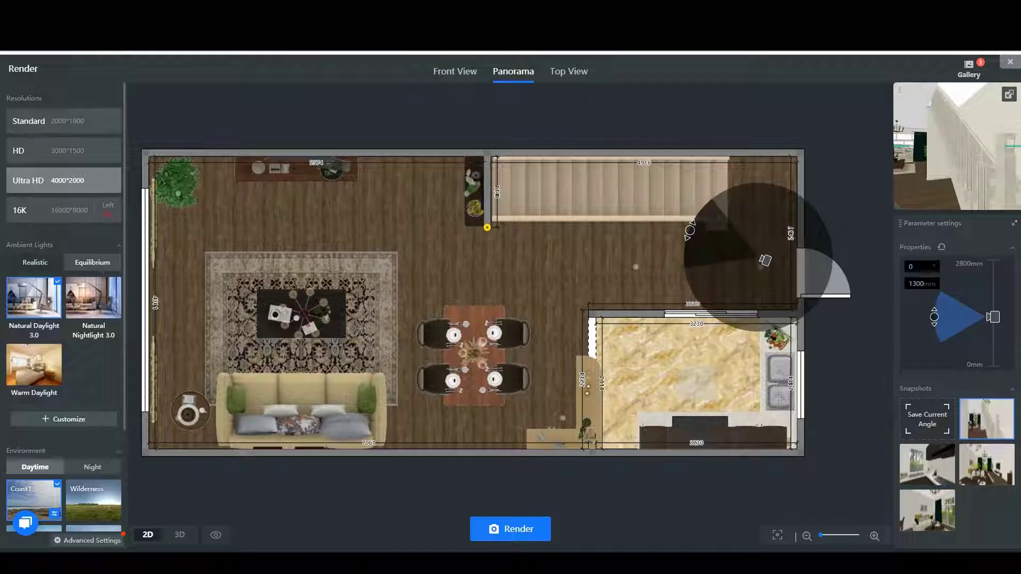
{"action": "left_click", "coordinate": [509, 528]}
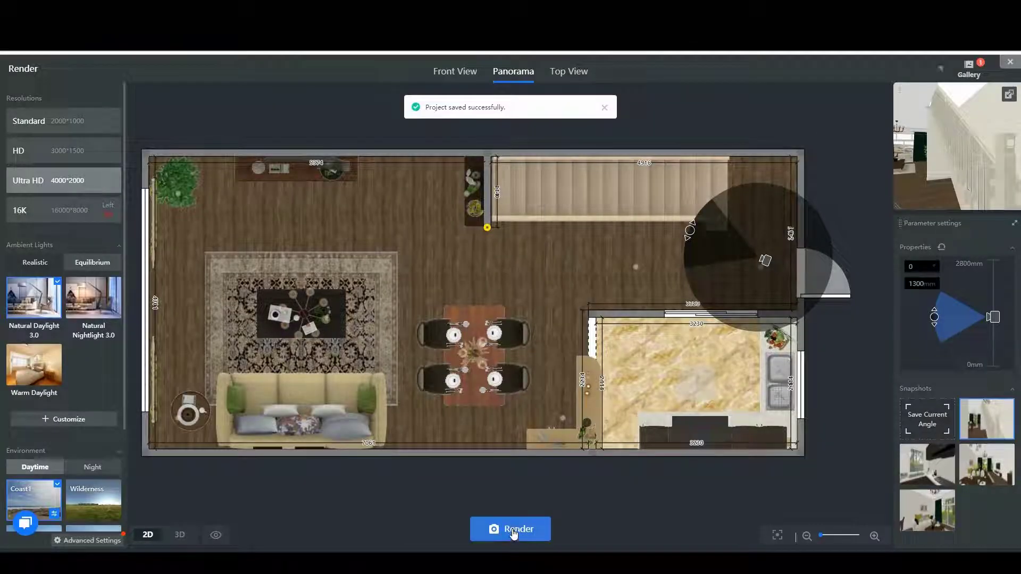
Move the camera past the dining area into the living area and render another panorama.
{"action": "left_click", "coordinate": [931, 467]}
{"action": "left_click", "coordinate": [985, 471]}
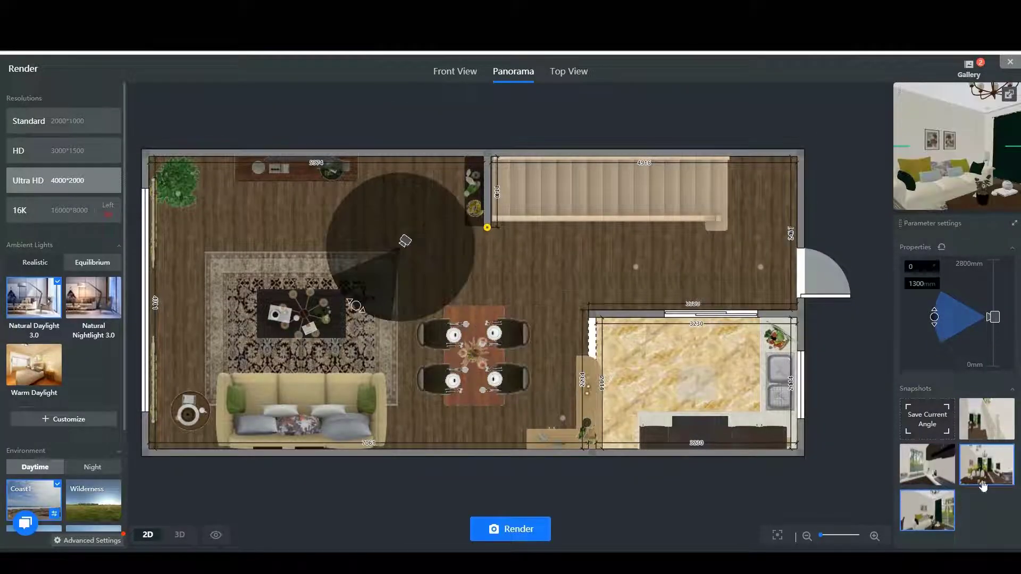
{"action": "left_click", "coordinate": [518, 529]}
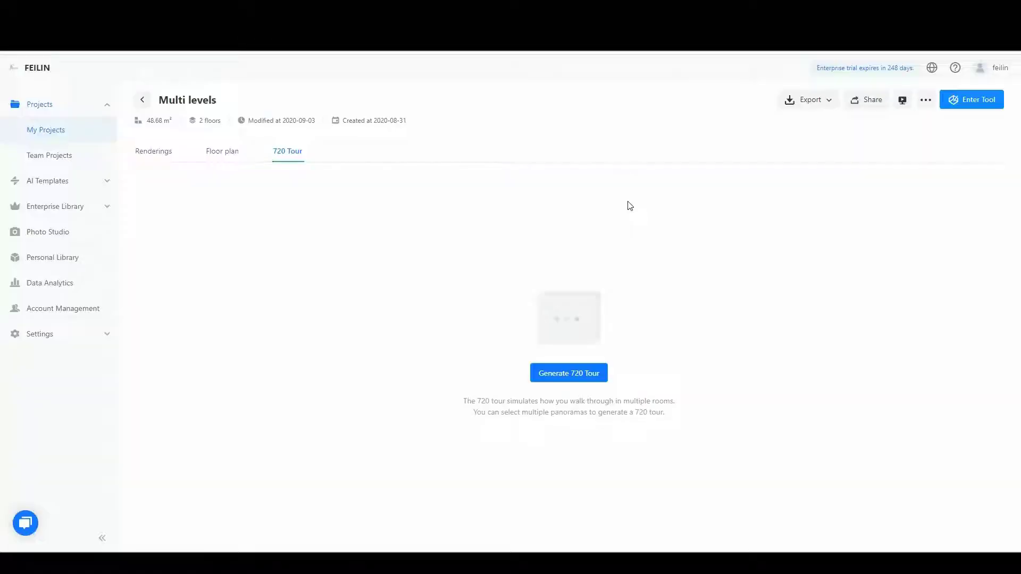
Build the 720 tour from the chosen Level 1 panoramas, including Living & Dining Room, plus the Level 2 panorama.
{"action": "left_click", "coordinate": [576, 375]}
{"action": "left_click", "coordinate": [511, 289]}
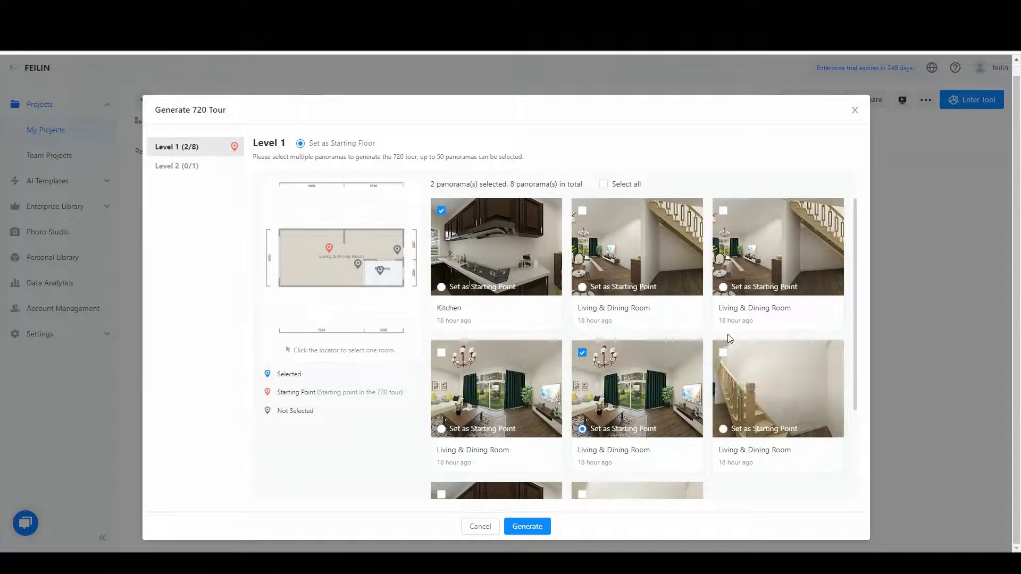
{"action": "left_click", "coordinate": [724, 354]}
{"action": "scroll", "coordinate": [653, 309], "scroll_direction": "down", "scroll_amount": 2}
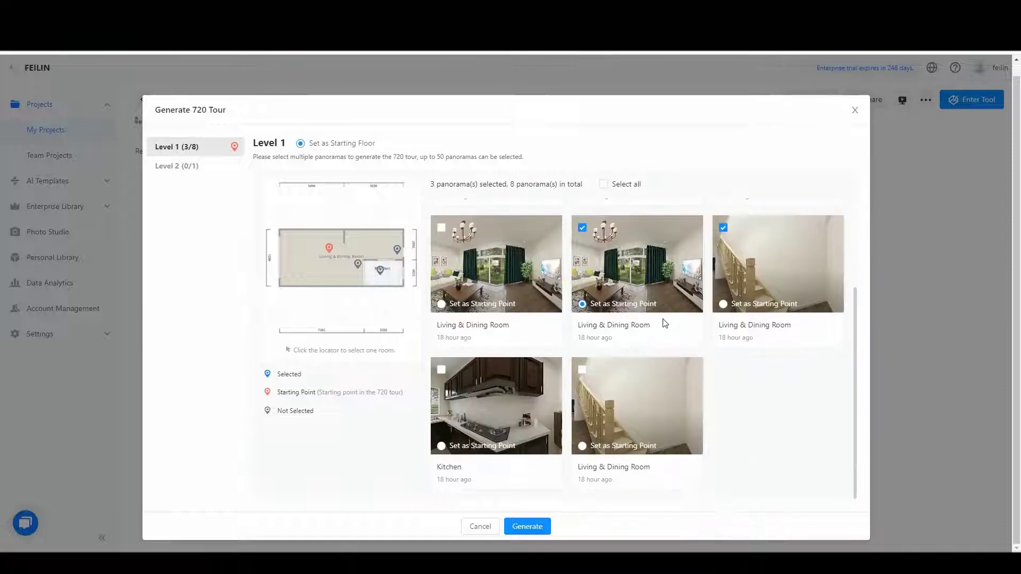
{"action": "scroll", "coordinate": [494, 383], "scroll_direction": "up", "scroll_amount": 2}
{"action": "left_click", "coordinate": [442, 228]}
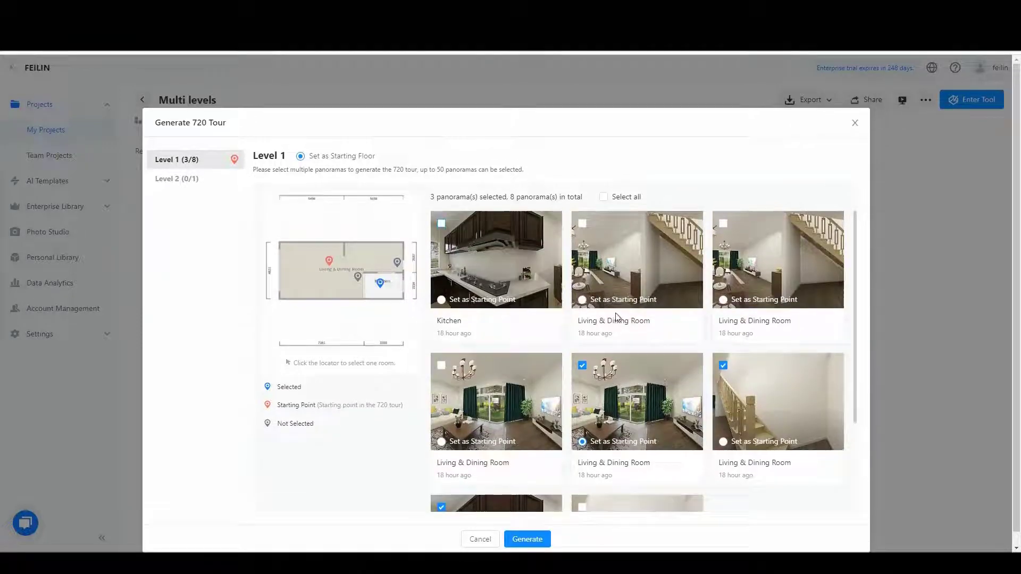
{"action": "scroll", "coordinate": [559, 319], "scroll_direction": "down", "scroll_amount": 2}
{"action": "scroll", "coordinate": [639, 329], "scroll_direction": "up", "scroll_amount": 2}
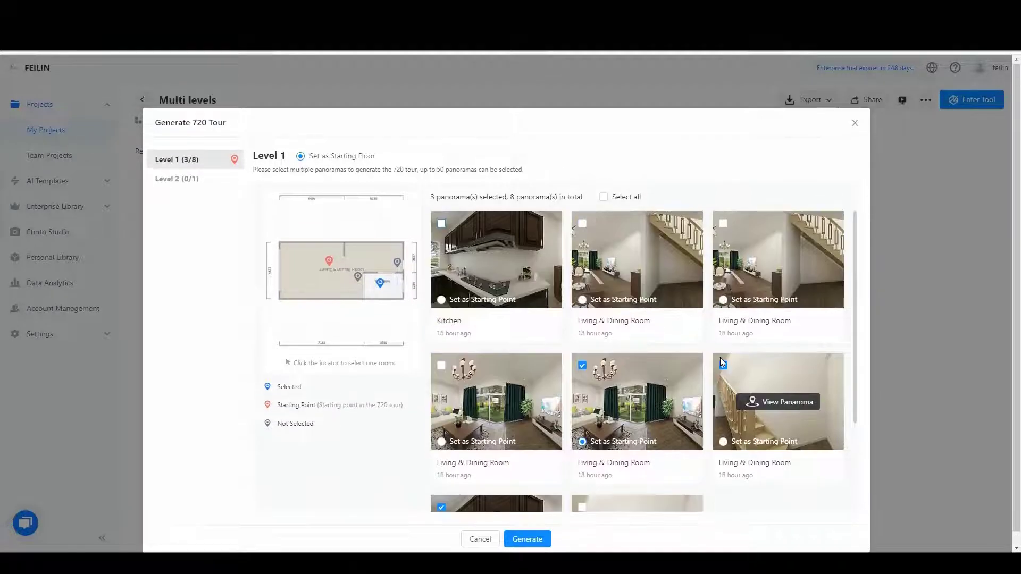
{"action": "left_click", "coordinate": [177, 179]}
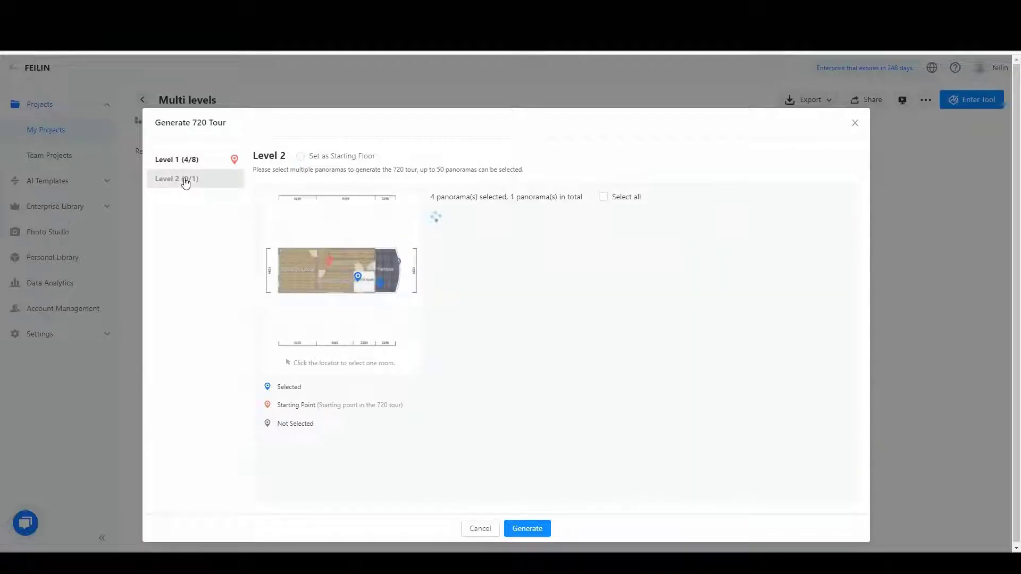
{"action": "left_click", "coordinate": [441, 224]}
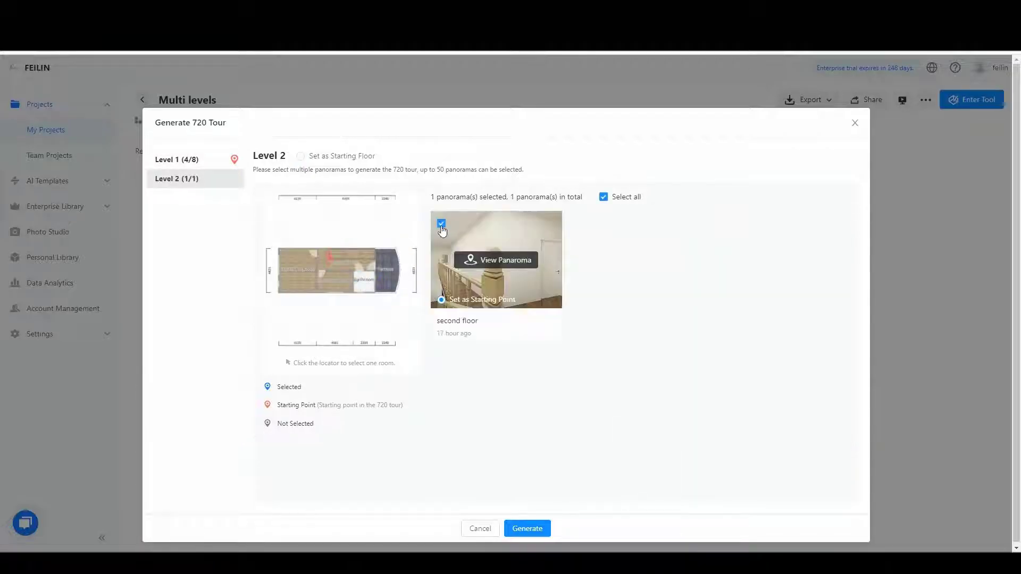
{"action": "left_click", "coordinate": [526, 529]}
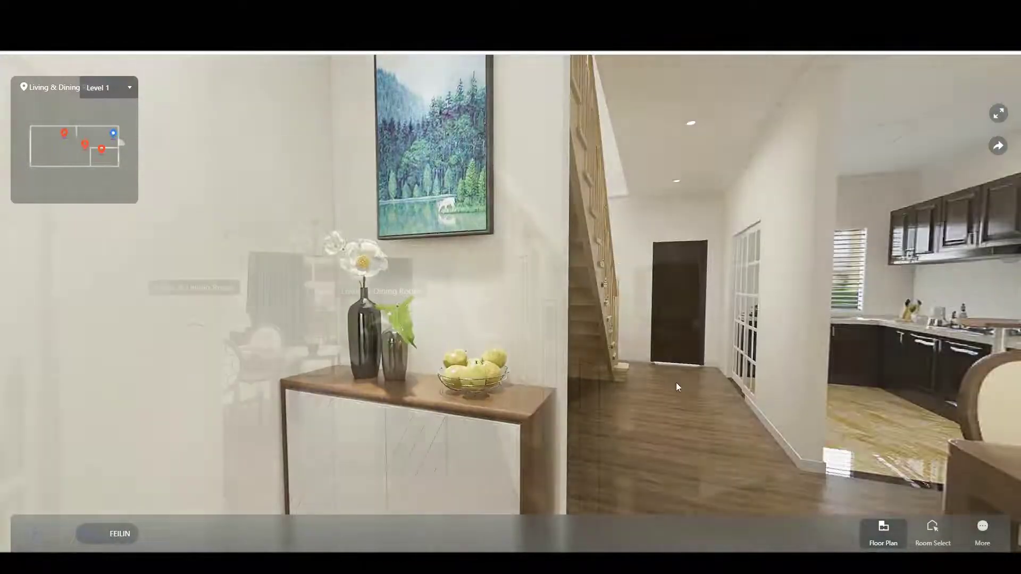
Look around the tour panorama, then open the tour's floor list to switch levels.
{"action": "mouse_move", "coordinate": [677, 387]}
{"action": "left_mouse_down"}
{"action": "mouse_move", "coordinate": [663, 309]}
{"action": "mouse_move", "coordinate": [558, 359]}
{"action": "left_mouse_up"}
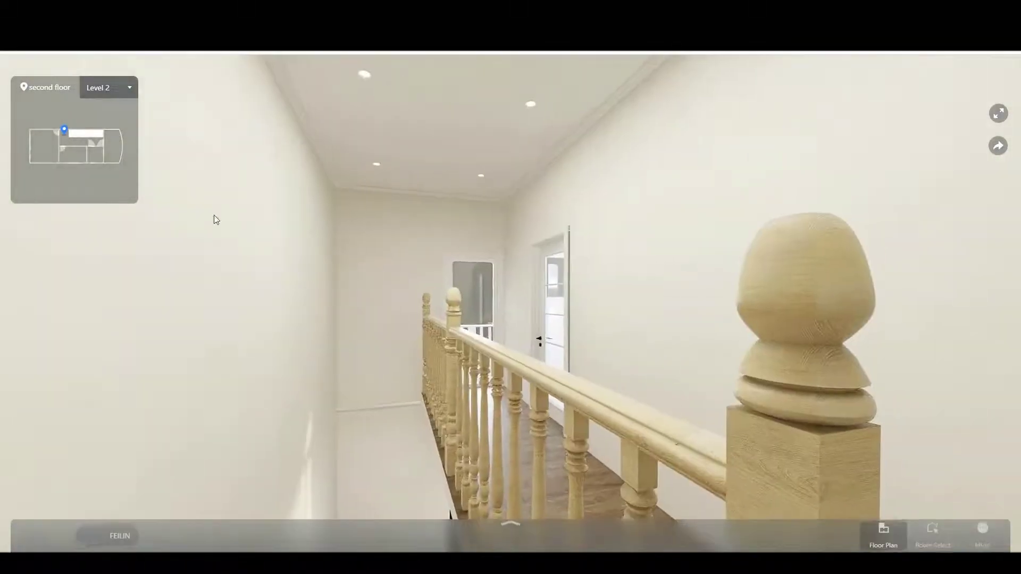
{"action": "left_click", "coordinate": [108, 87]}
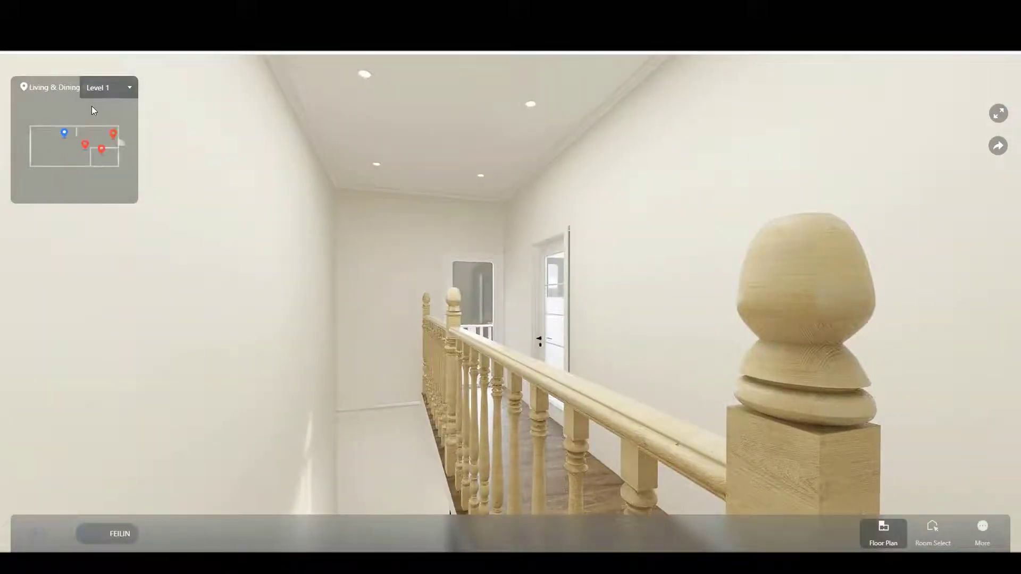